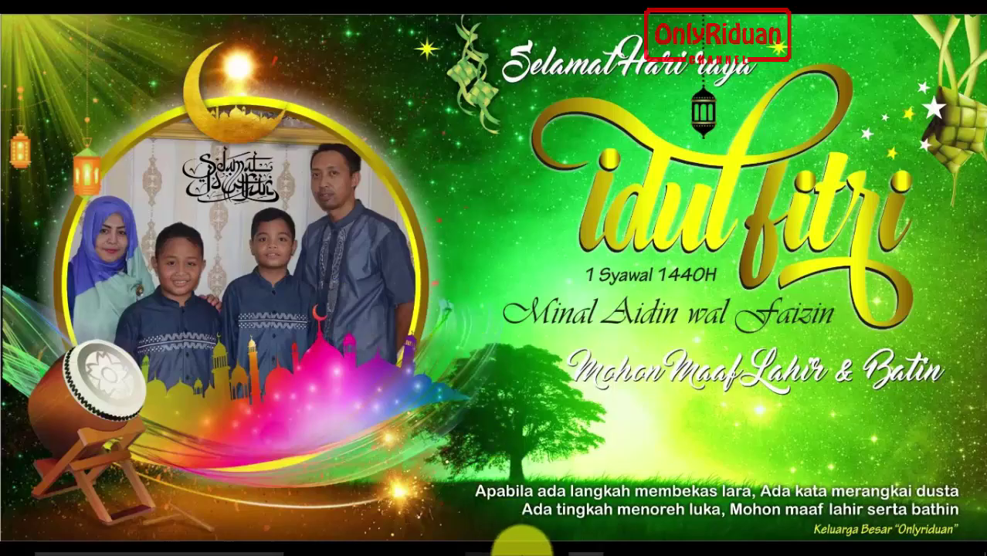
Bring the Kartu Ucapan Lebaran greeting-card document back to the front in CorelDRAW.
{"action": "left_click", "coordinate": [517, 545]}
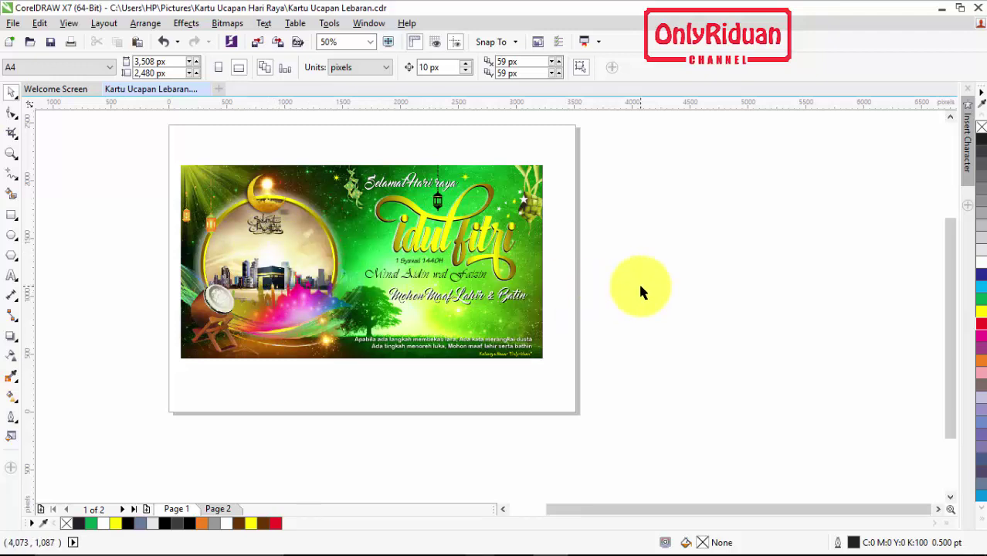
Import the family photo DSC_0224 and place it to the right of the card page.
{"action": "left_click", "coordinate": [12, 24]}
{"action": "left_click", "coordinate": [48, 245]}
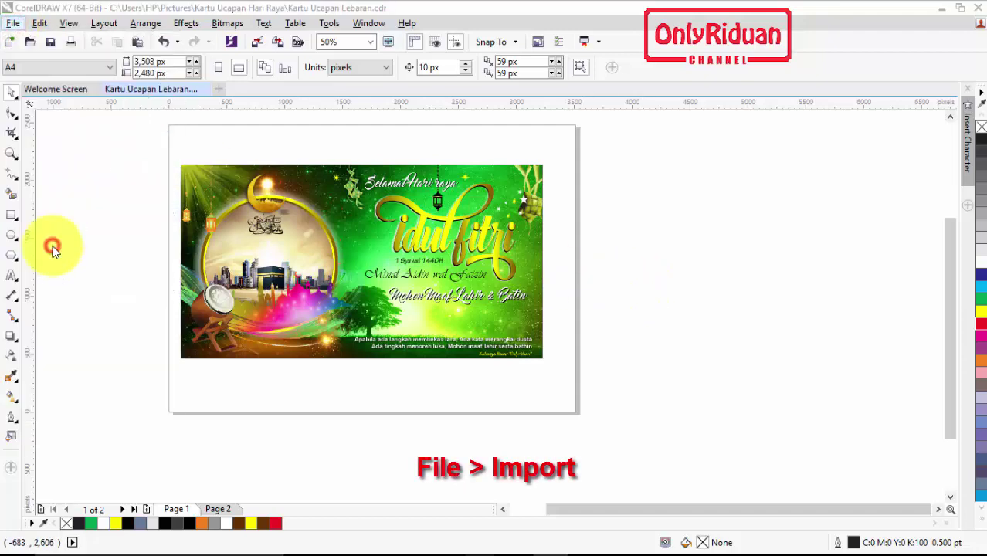
{"action": "left_click", "coordinate": [731, 247]}
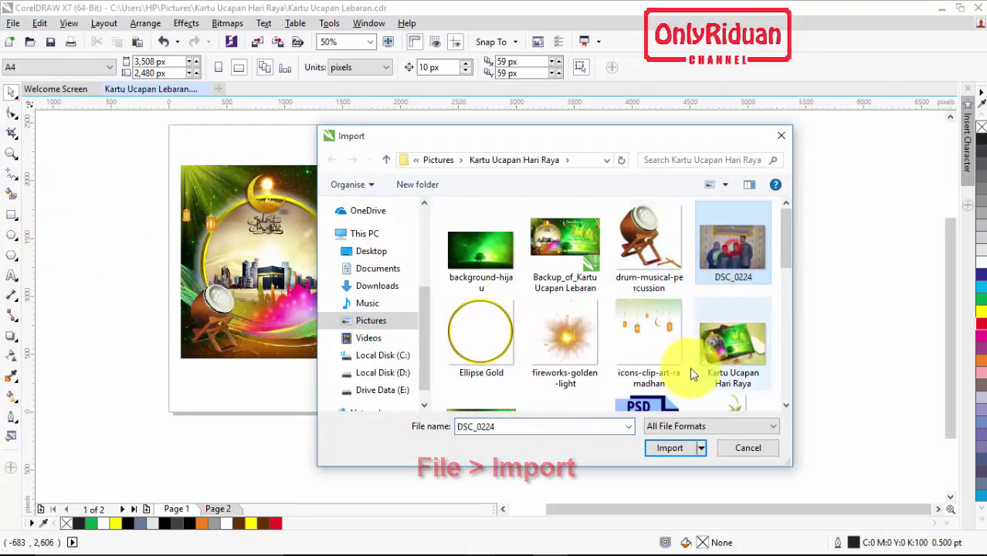
{"action": "left_click", "coordinate": [676, 449]}
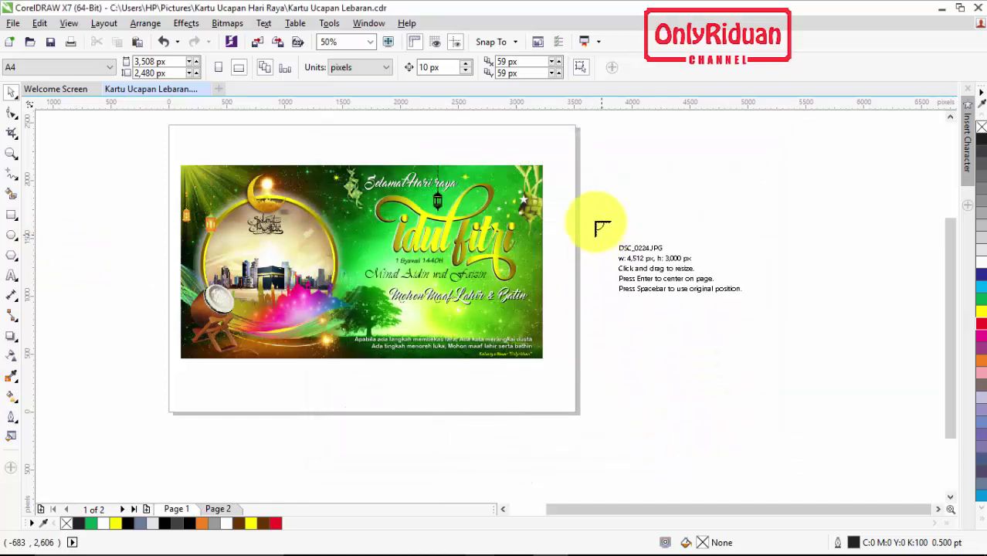
{"action": "left_click_drag", "start_coordinate": [590, 199], "coordinate": [843, 364]}
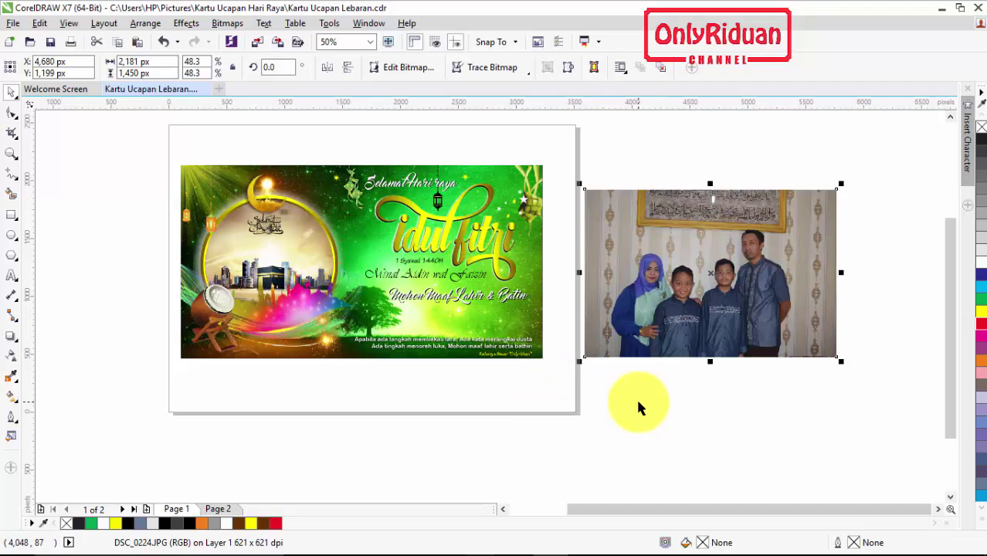
{"action": "right_click", "coordinate": [713, 246]}
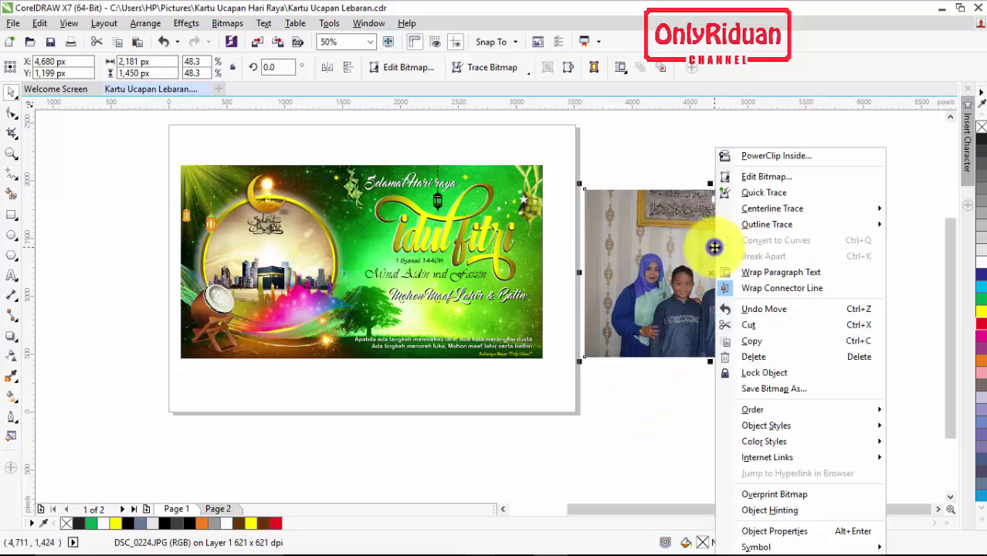
{"action": "left_click", "coordinate": [688, 251]}
{"action": "left_click", "coordinate": [733, 417]}
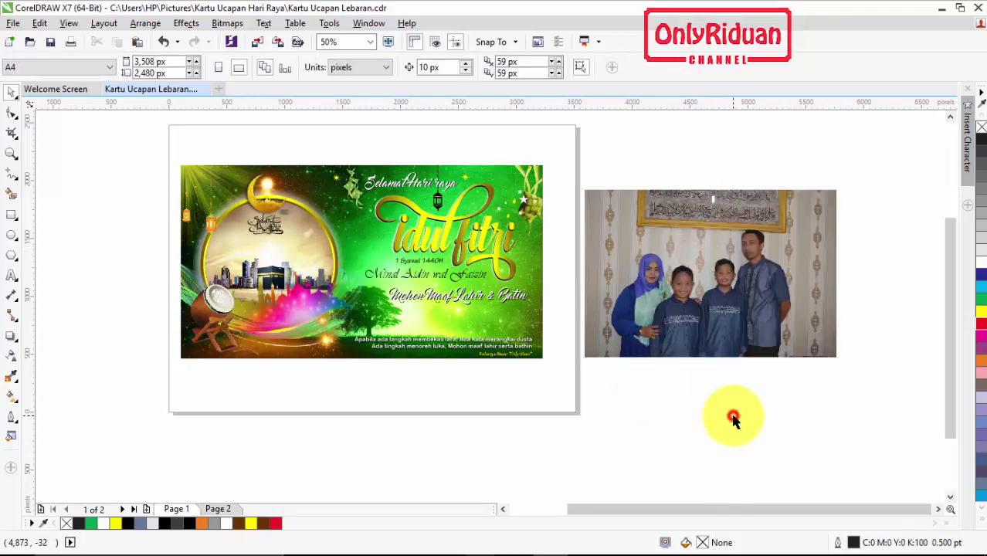
{"action": "left_click", "coordinate": [673, 282]}
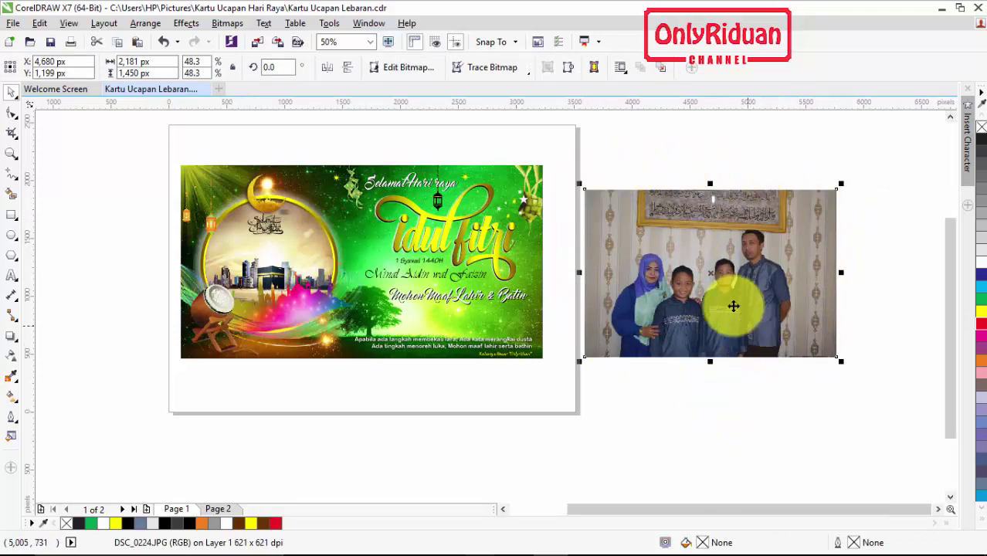
{"action": "right_click", "coordinate": [697, 236]}
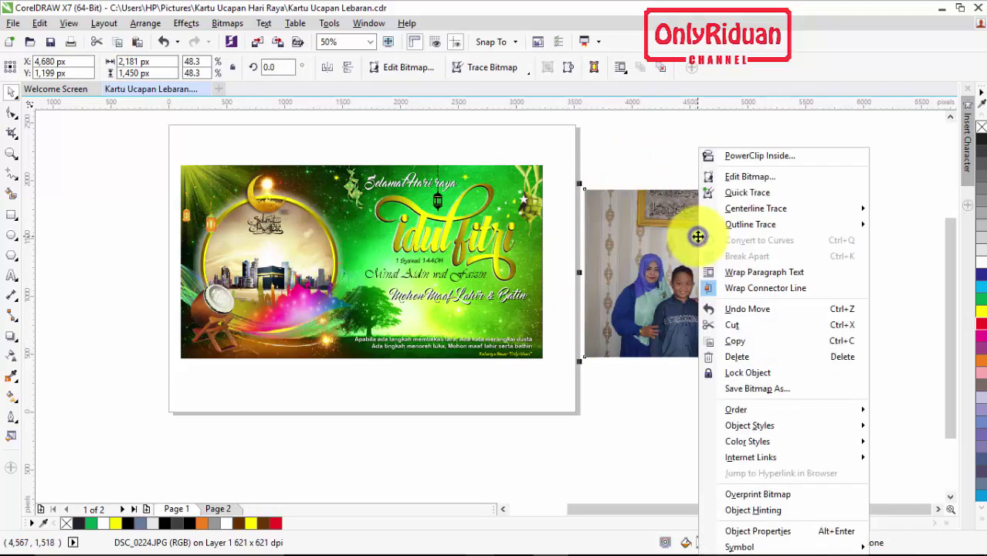
{"action": "left_click", "coordinate": [749, 156]}
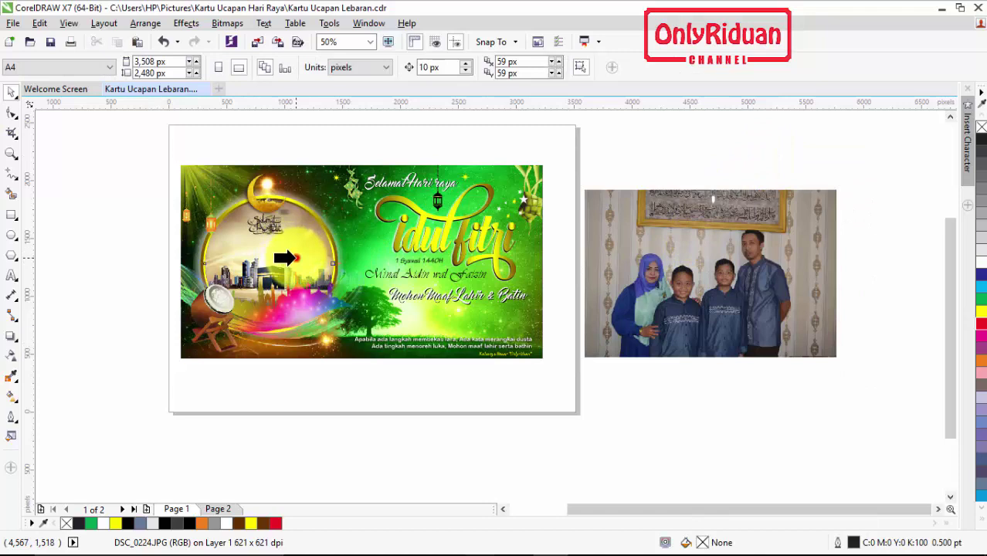
{"action": "left_click", "coordinate": [295, 257]}
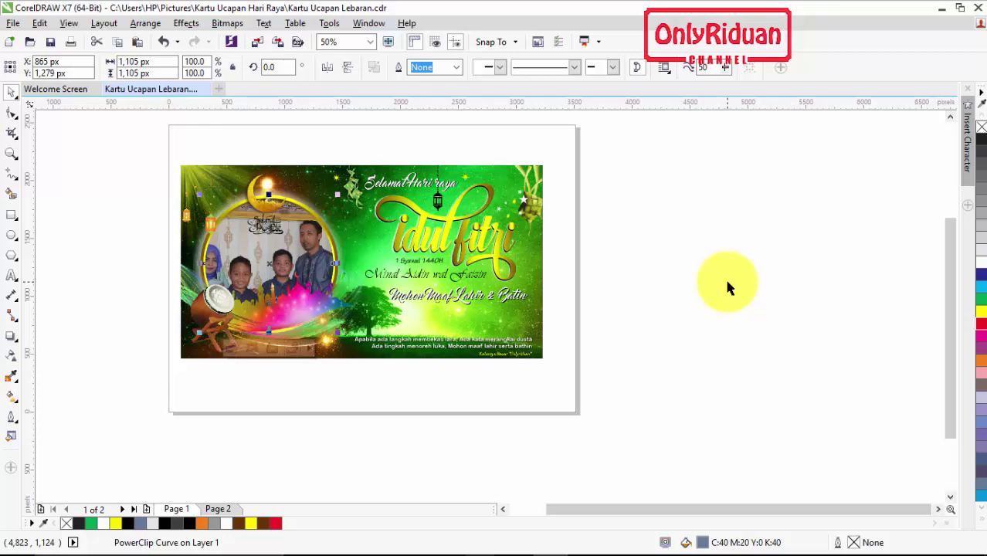
{"action": "key", "text": "ctrl+z"}
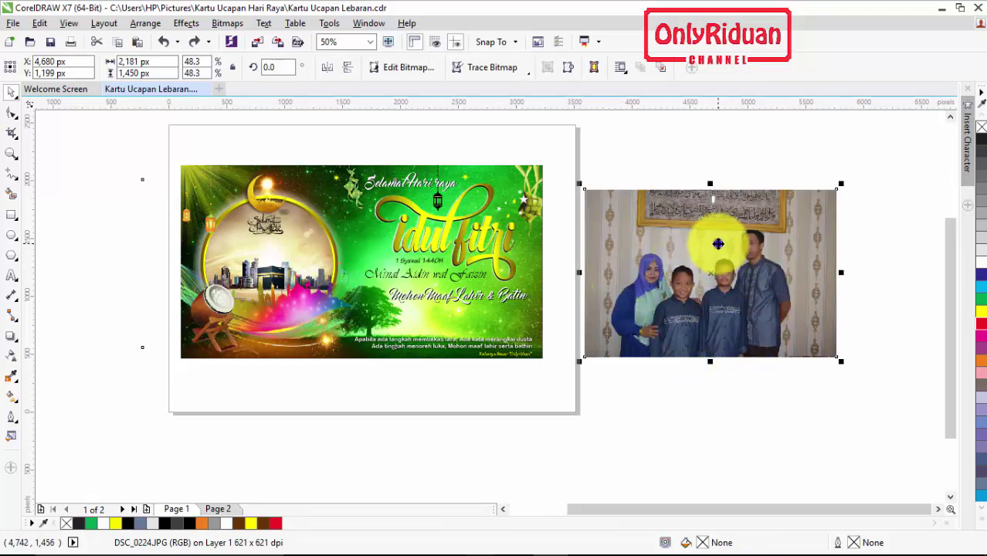
Start placing the photo inside a PowerClip frame, then cancel it.
{"action": "right_click", "coordinate": [710, 190]}
{"action": "left_click", "coordinate": [783, 155]}
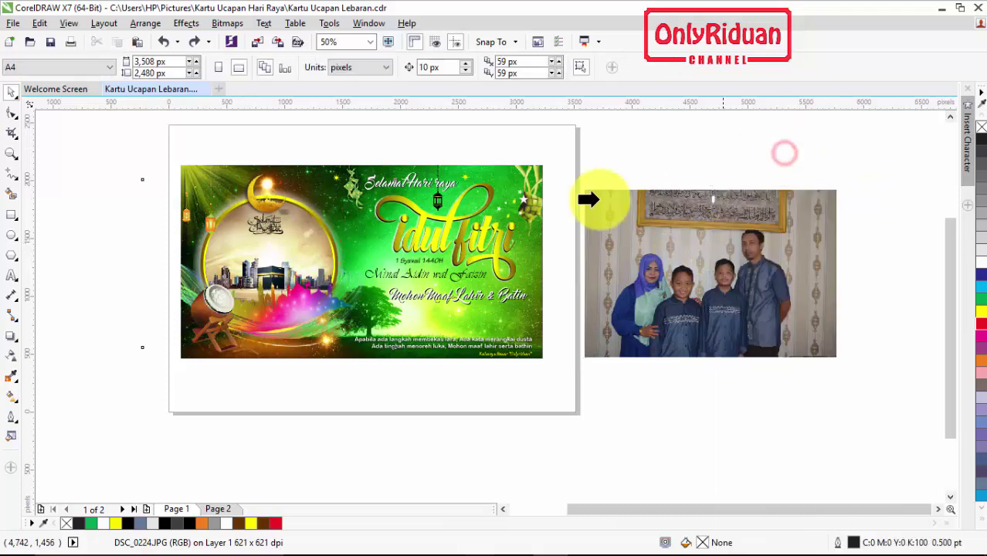
{"action": "left_click", "coordinate": [309, 445]}
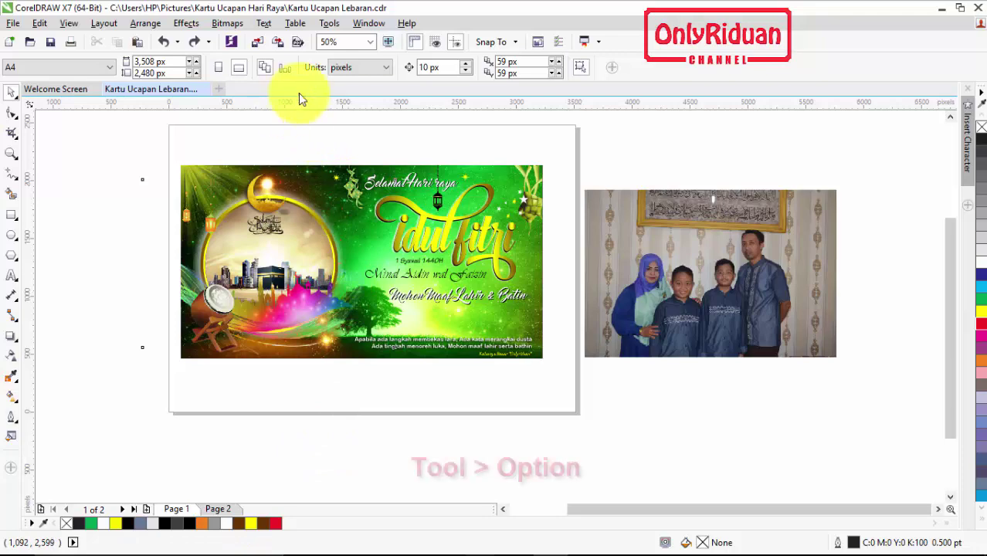
Set the PowerClip Frame option 'Auto-center new content' to Never.
{"action": "left_click", "coordinate": [330, 24]}
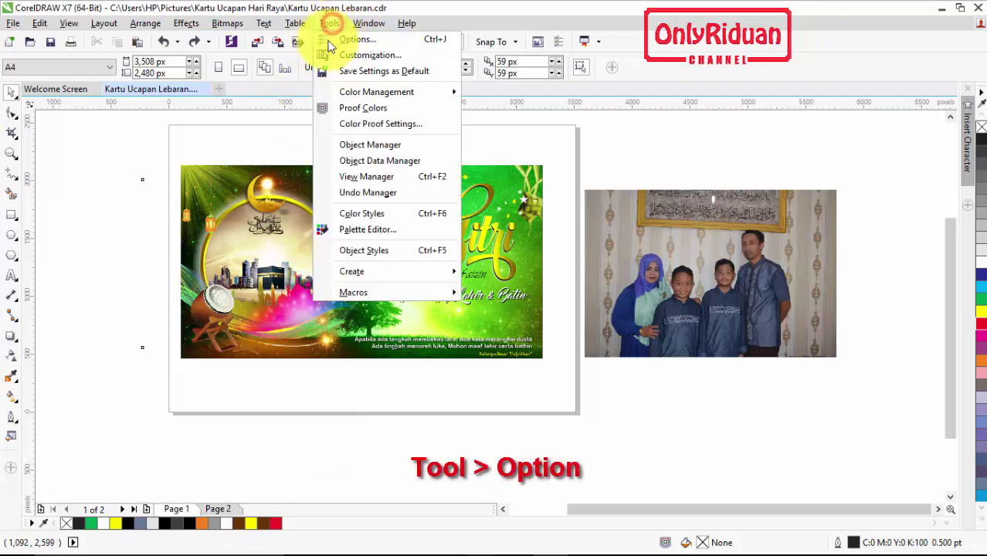
{"action": "left_click", "coordinate": [352, 39]}
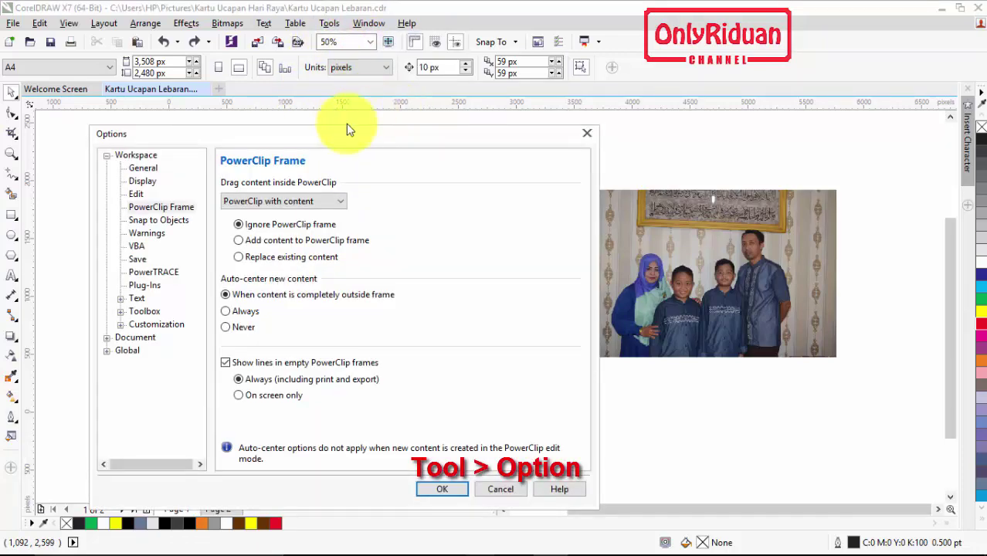
{"action": "left_click_drag", "start_coordinate": [338, 134], "coordinate": [436, 117]}
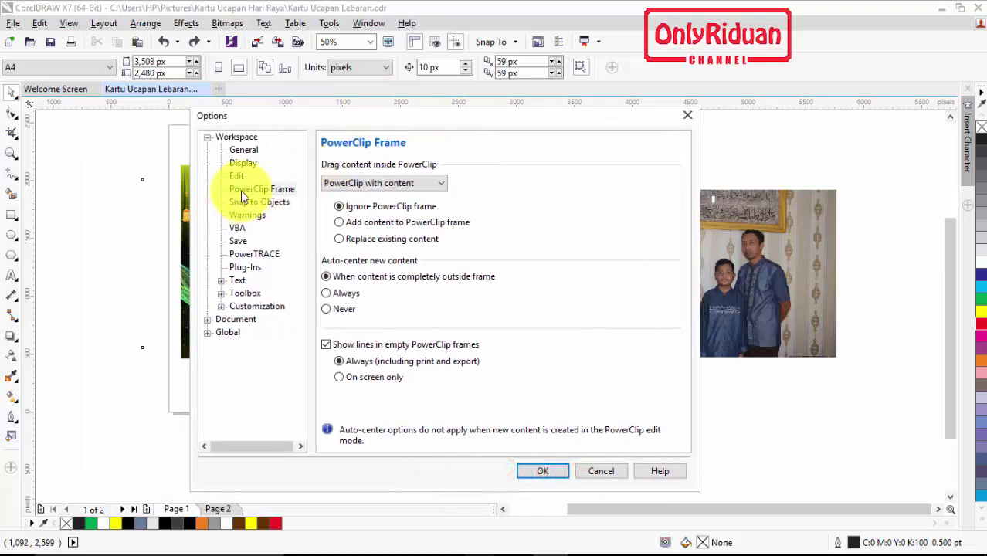
{"action": "left_click", "coordinate": [327, 309]}
{"action": "left_click", "coordinate": [543, 471]}
{"action": "left_click", "coordinate": [711, 245]}
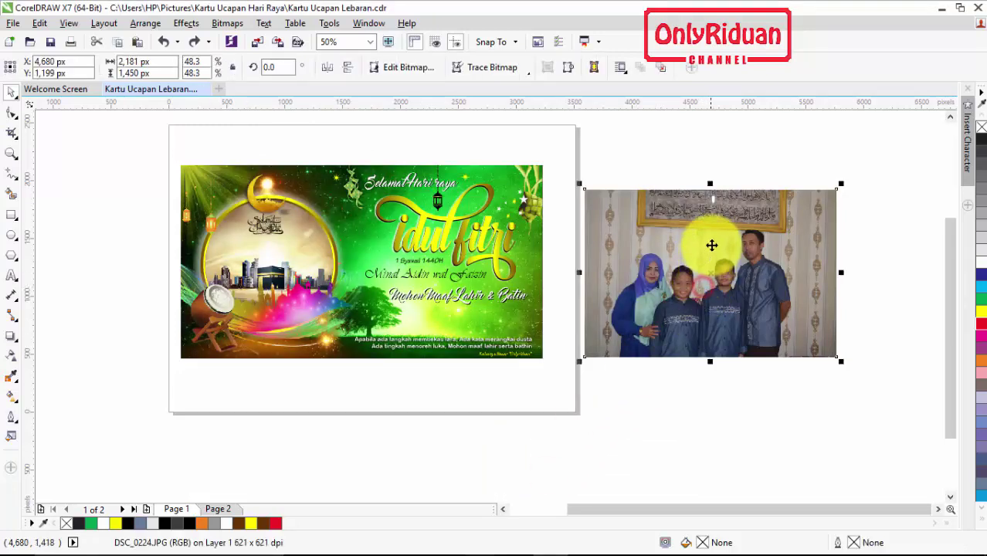
{"action": "right_click", "coordinate": [711, 245]}
{"action": "left_click", "coordinate": [759, 154]}
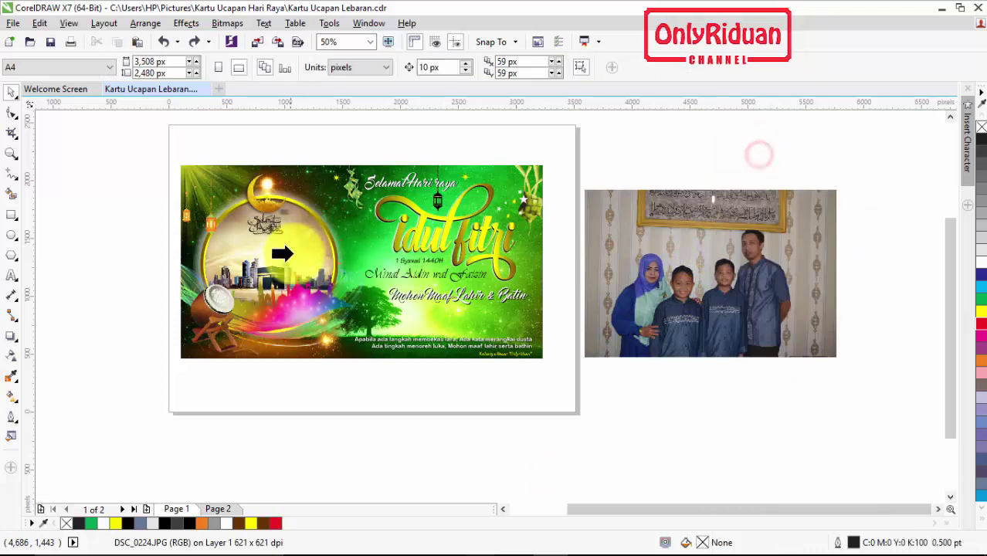
{"action": "left_click", "coordinate": [282, 254]}
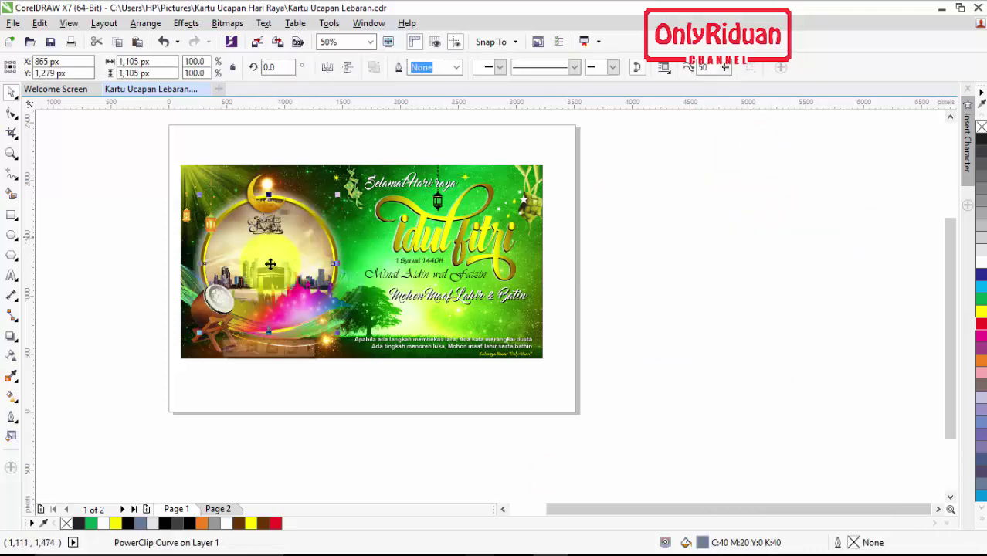
{"action": "mouse_move", "coordinate": [270, 264]}
{"action": "left_mouse_down"}
{"action": "mouse_move", "coordinate": [278, 213]}
{"action": "mouse_move", "coordinate": [299, 244]}
{"action": "left_mouse_up"}
{"action": "right_click", "coordinate": [300, 244]}
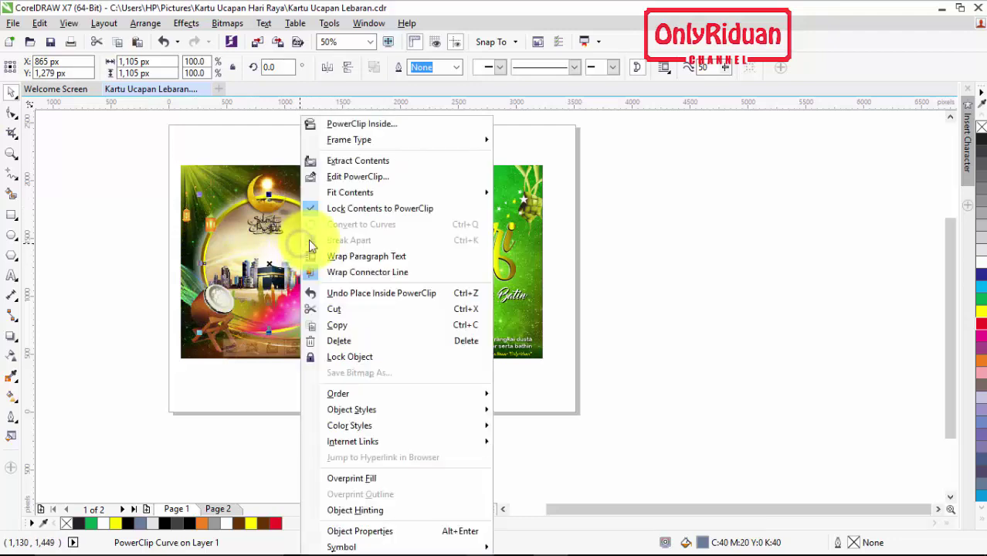
{"action": "left_click", "coordinate": [340, 176]}
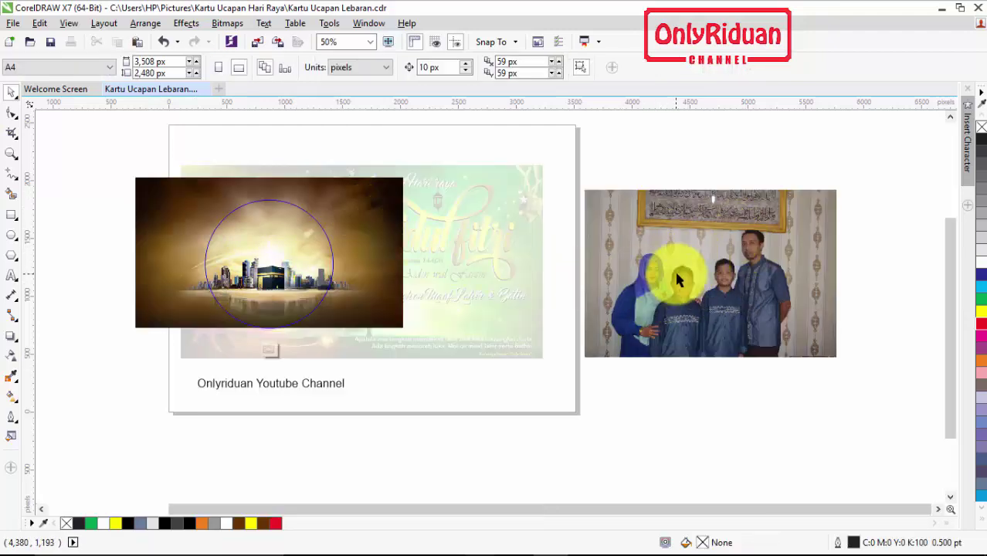
{"action": "left_click", "coordinate": [713, 315]}
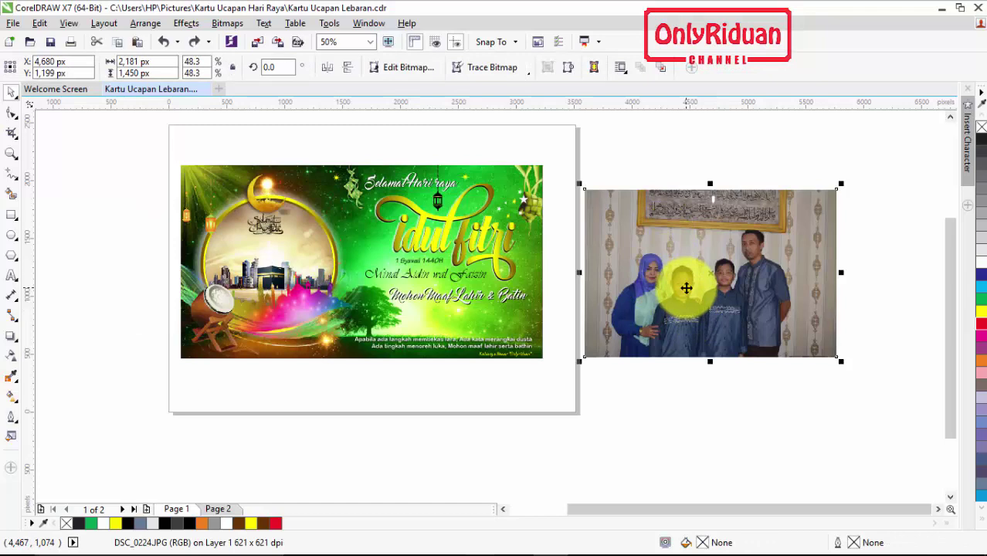
Set PowerClip auto-centering to apply only when content is fully outside the frame.
{"action": "left_click", "coordinate": [329, 23]}
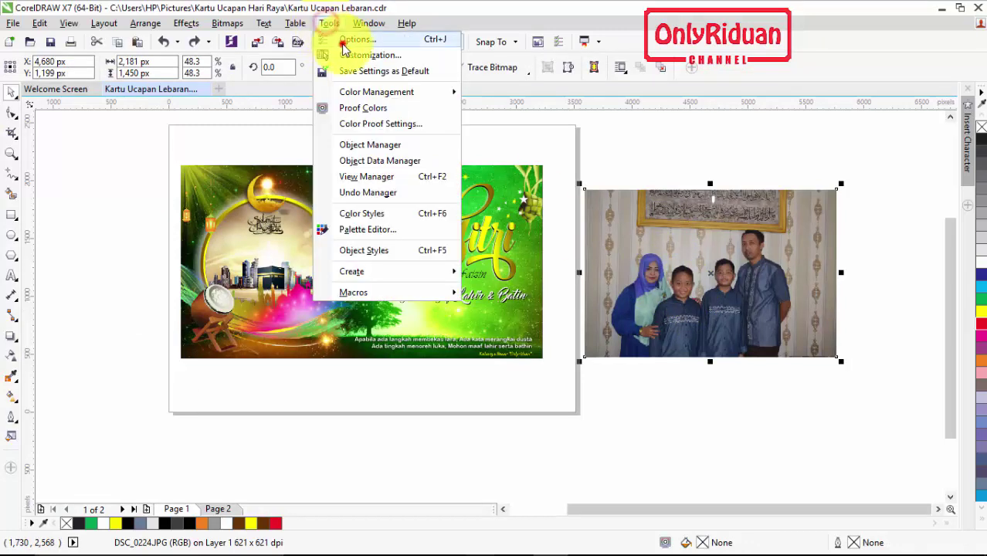
{"action": "left_click", "coordinate": [343, 40]}
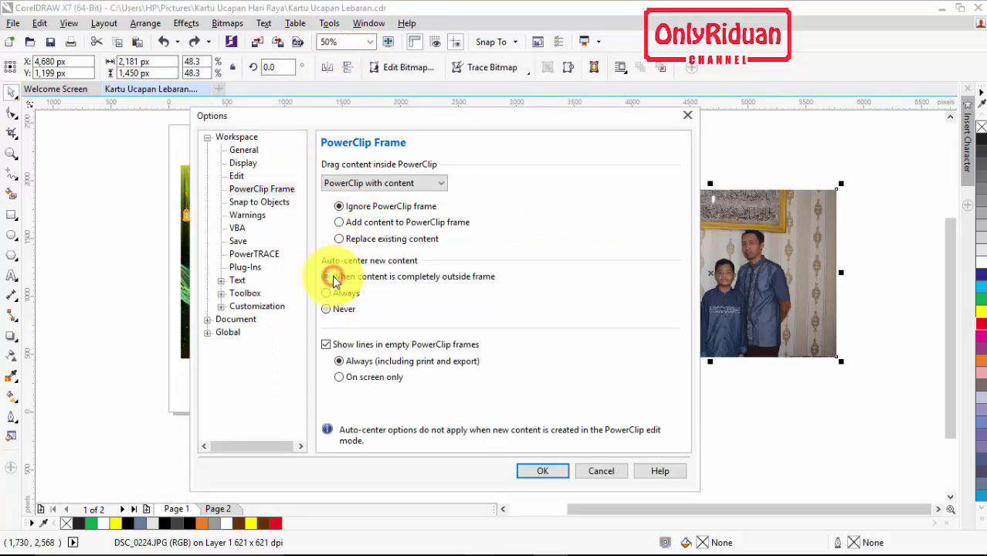
{"action": "left_click", "coordinate": [331, 278]}
{"action": "left_click", "coordinate": [549, 472]}
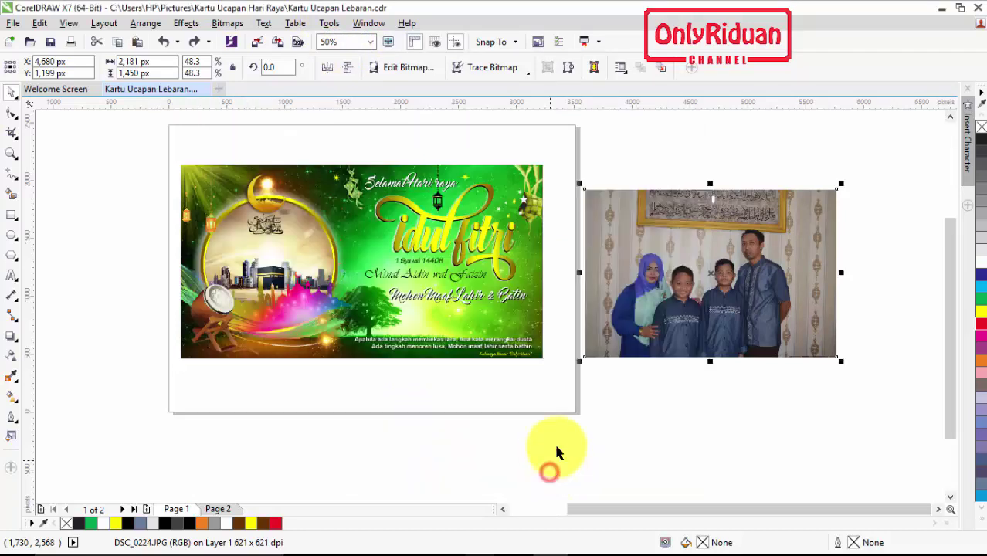
PowerClip the family photo inside the card's gold circular frame.
{"action": "right_click", "coordinate": [728, 236]}
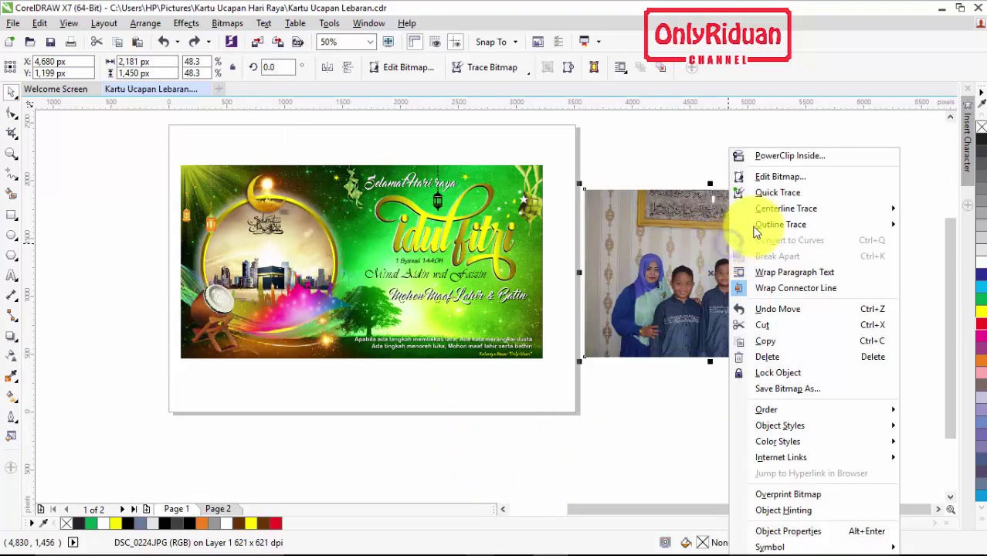
{"action": "left_click", "coordinate": [768, 157]}
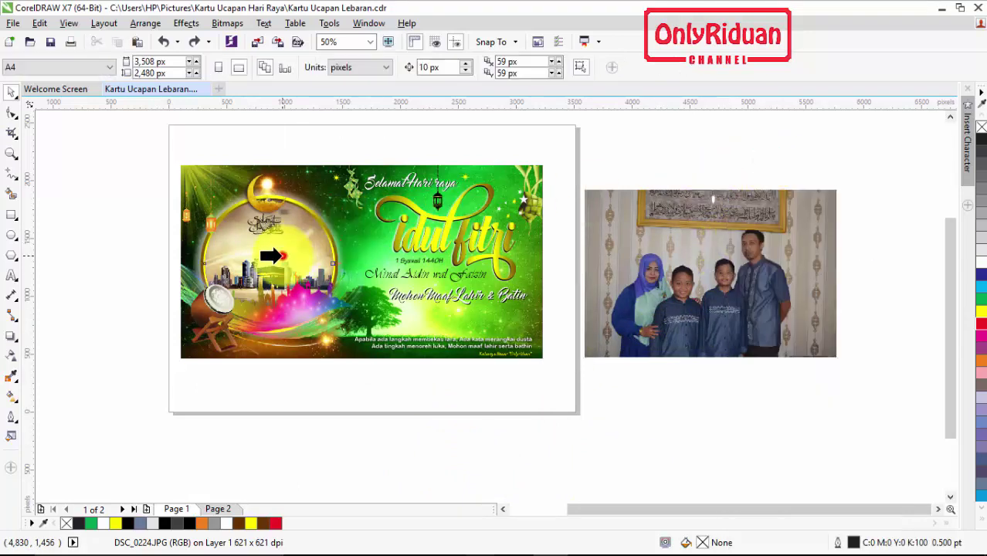
{"action": "left_click", "coordinate": [271, 256]}
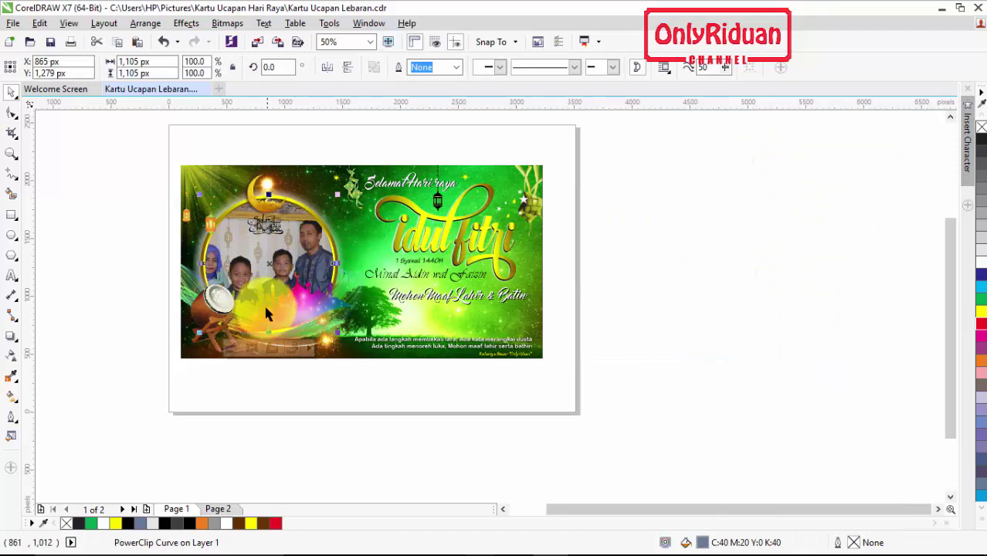
Edit the PowerClip contents and scale the family photo down slightly, to about 45%.
{"action": "left_click_drag", "start_coordinate": [265, 313], "coordinate": [293, 248]}
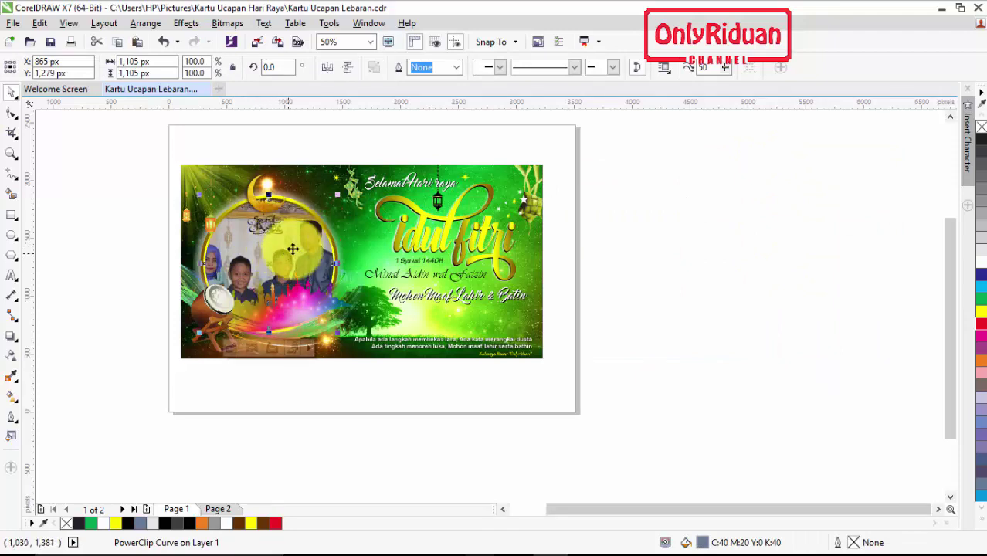
{"action": "right_click", "coordinate": [291, 245]}
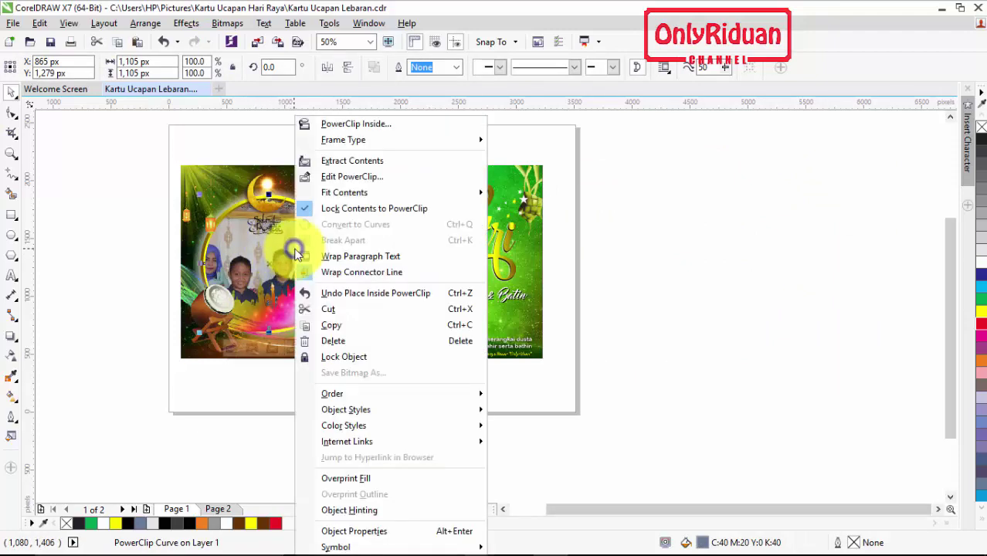
{"action": "left_click", "coordinate": [346, 178]}
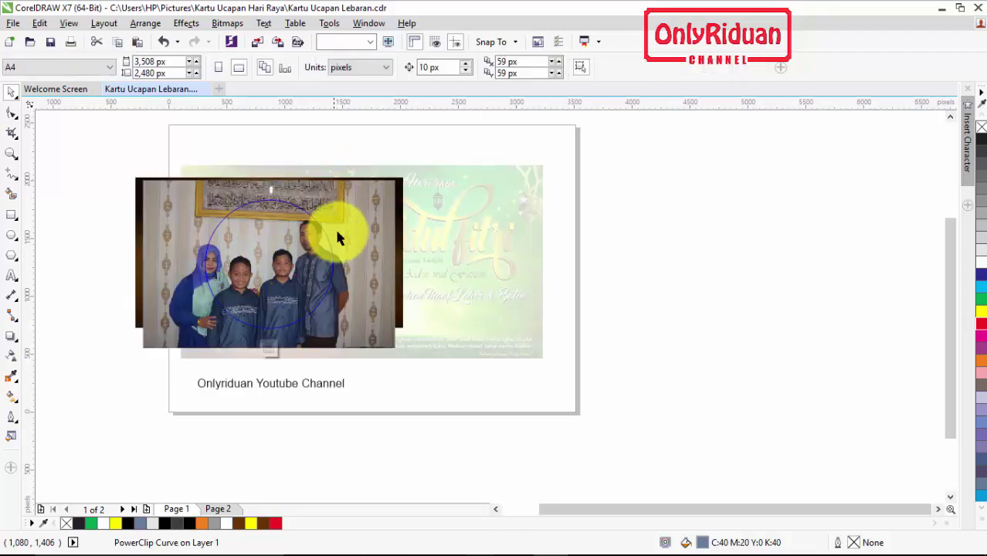
{"action": "left_click", "coordinate": [369, 312]}
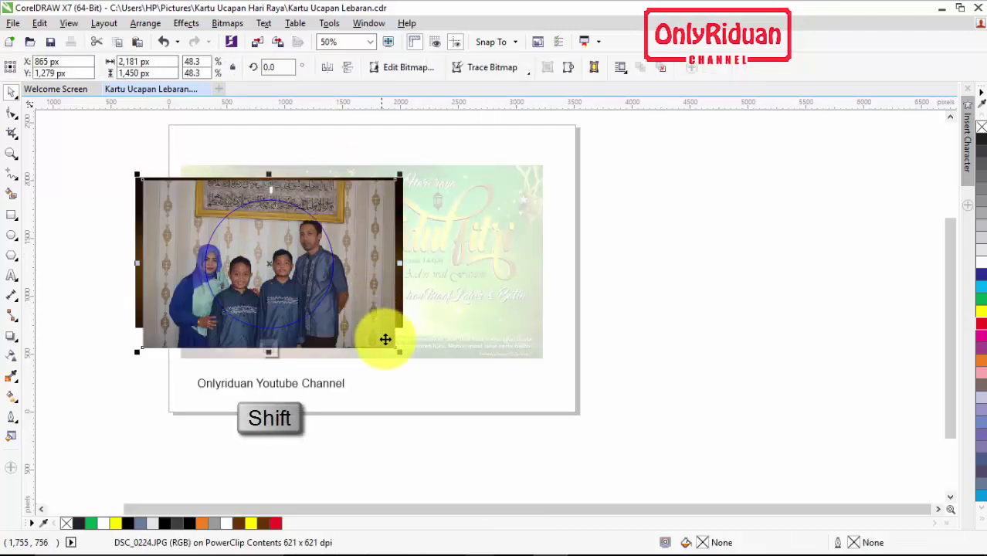
{"action": "left_click_drag", "start_coordinate": [399, 352], "coordinate": [394, 355]}
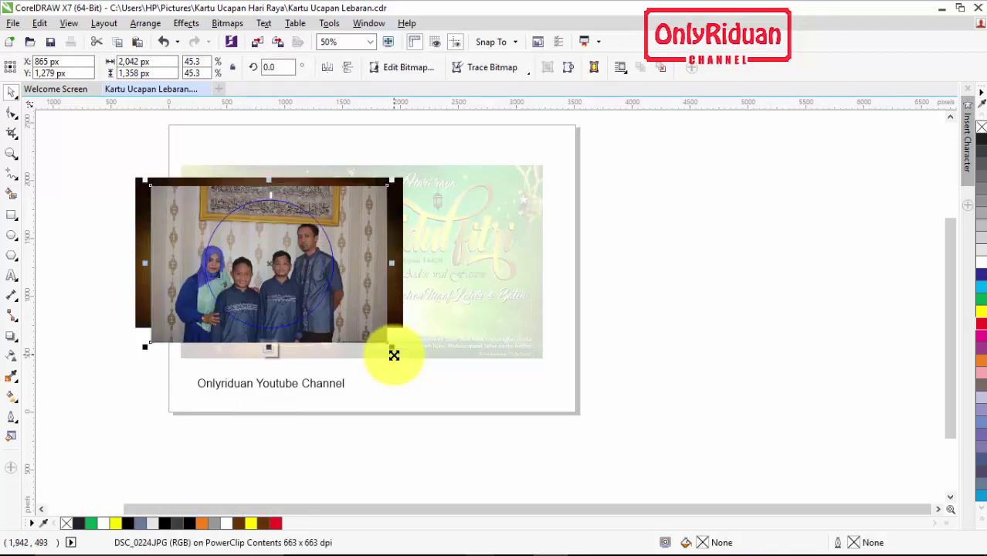
Nudge the family photo three steps right and two steps up to centre it.
{"action": "key", "text": "Right"}
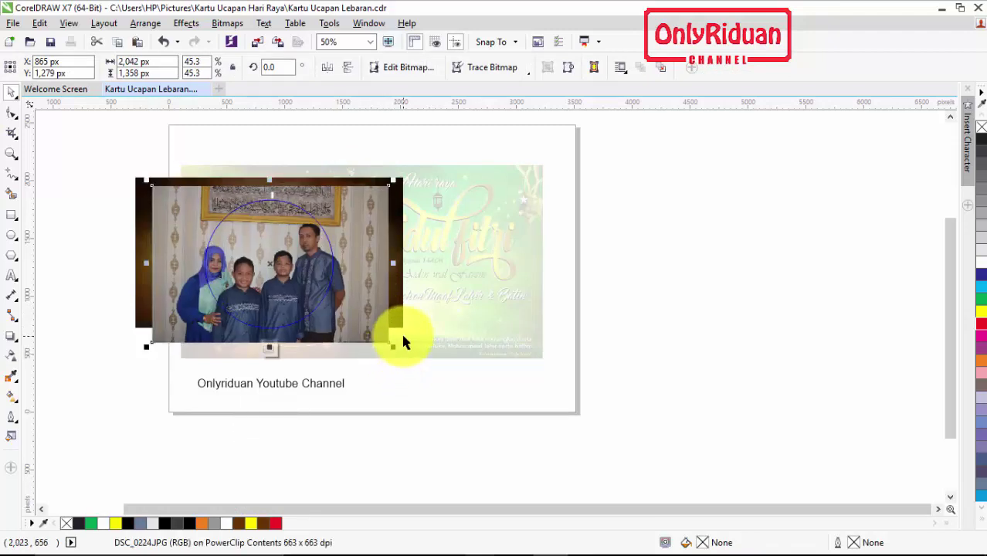
{"action": "key", "text": "Right"}
{"action": "key", "text": "Right"}
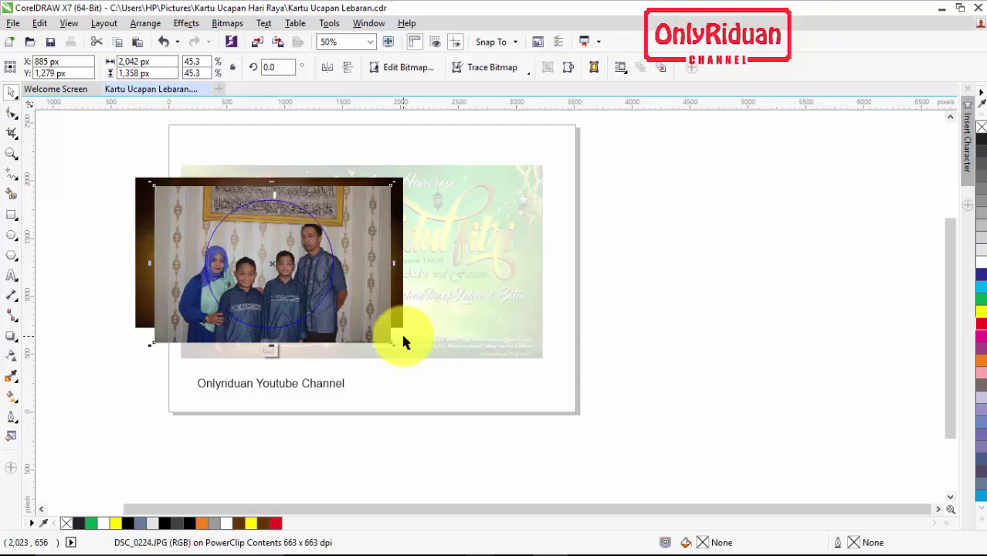
{"action": "key", "text": "Right"}
{"action": "key", "text": "Up"}
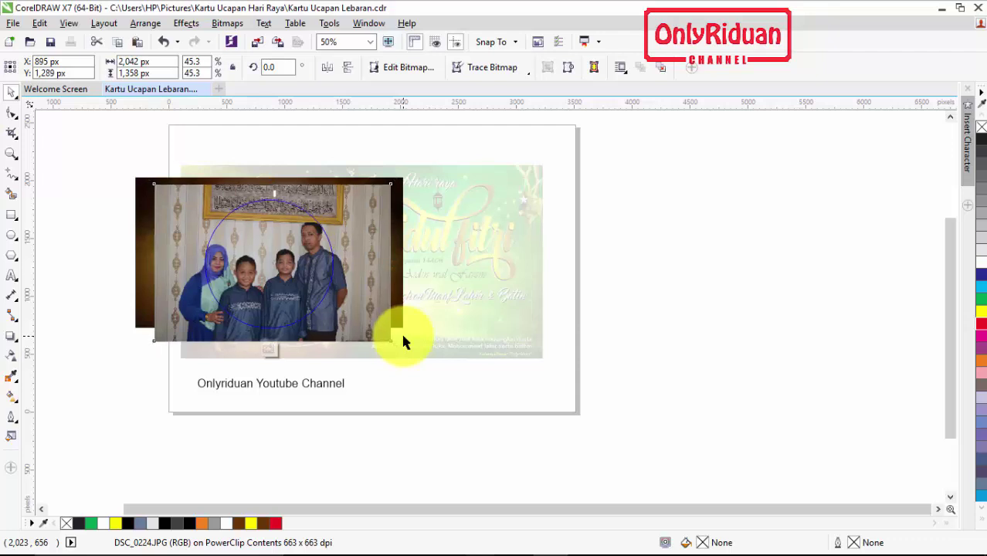
{"action": "key", "text": "Up"}
{"action": "key", "text": "Up"}
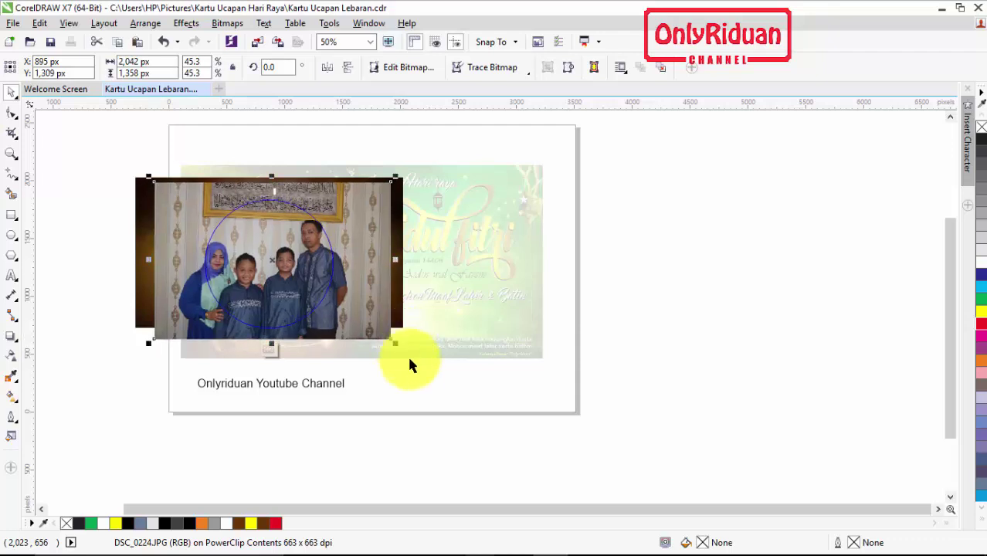
{"action": "left_click", "coordinate": [408, 377]}
{"action": "left_click", "coordinate": [397, 301]}
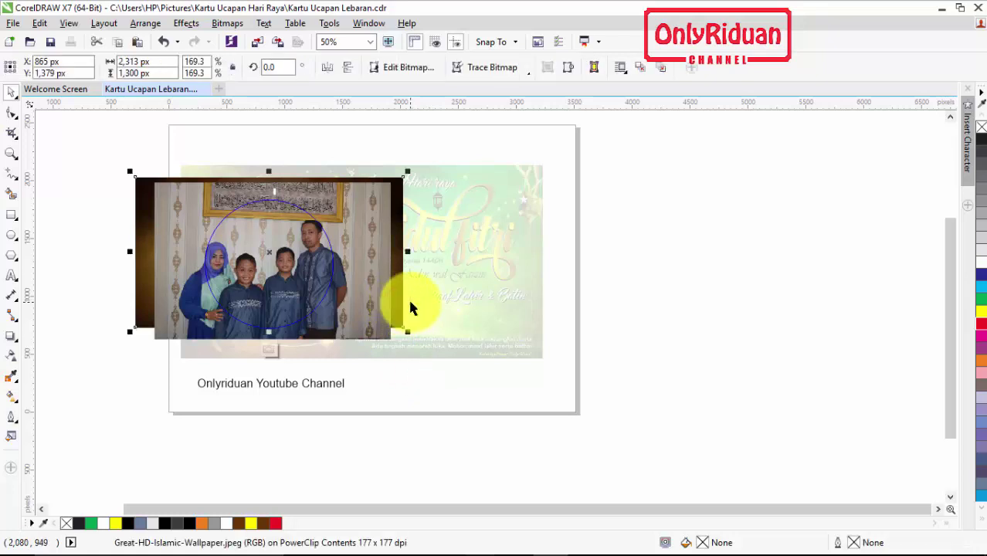
{"action": "key", "text": "Escape"}
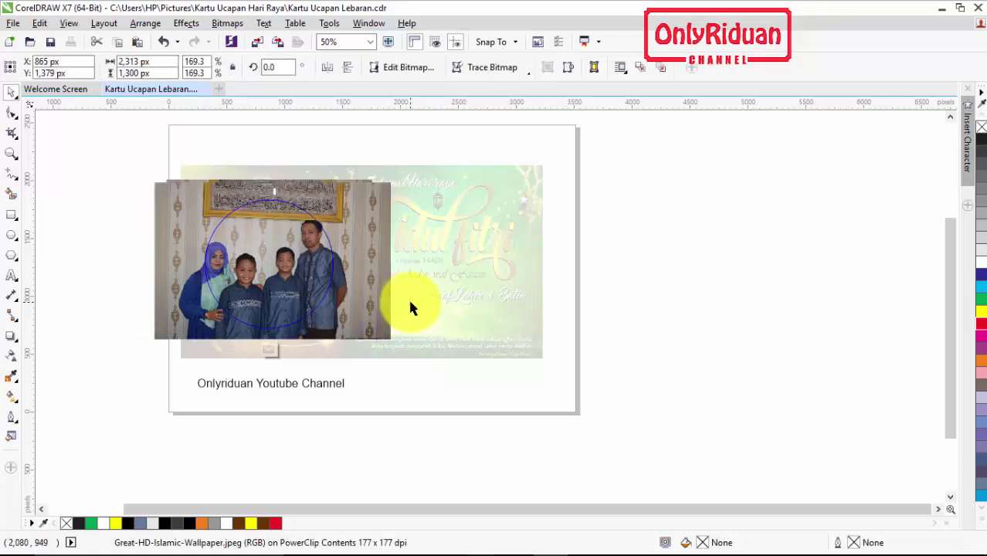
Finish editing the PowerClip and zoom in on the finished card.
{"action": "left_click", "coordinate": [367, 183]}
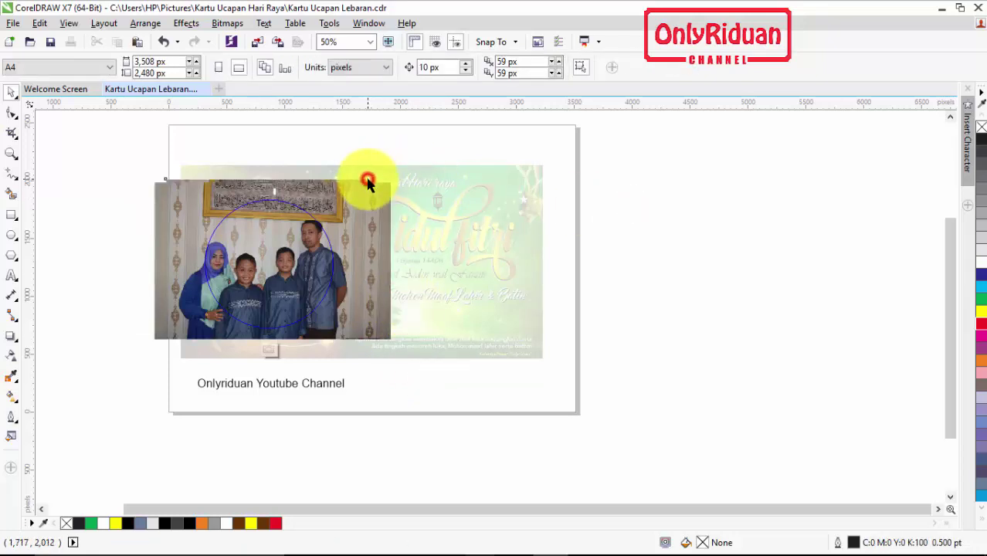
{"action": "left_click", "coordinate": [425, 184]}
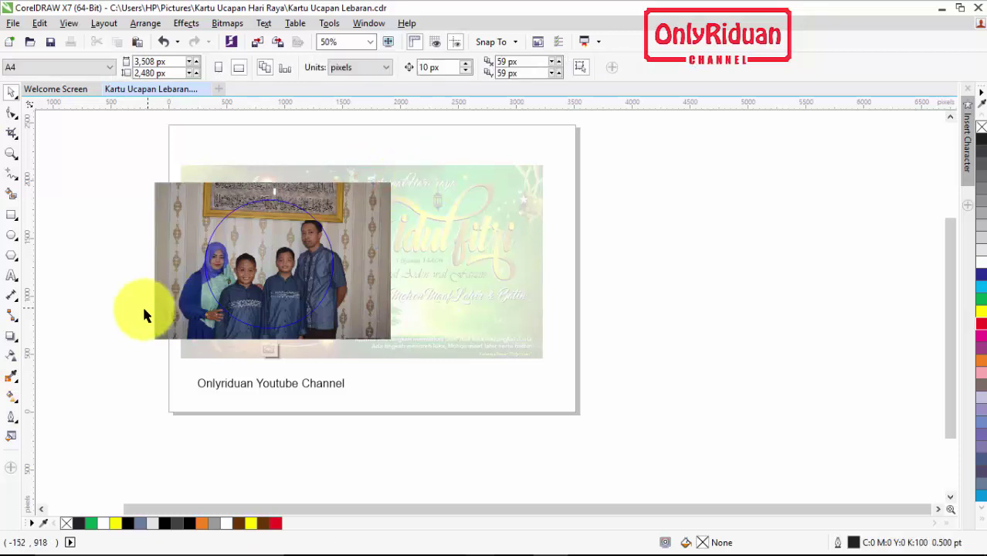
{"action": "right_click", "coordinate": [284, 254]}
{"action": "left_click", "coordinate": [332, 223]}
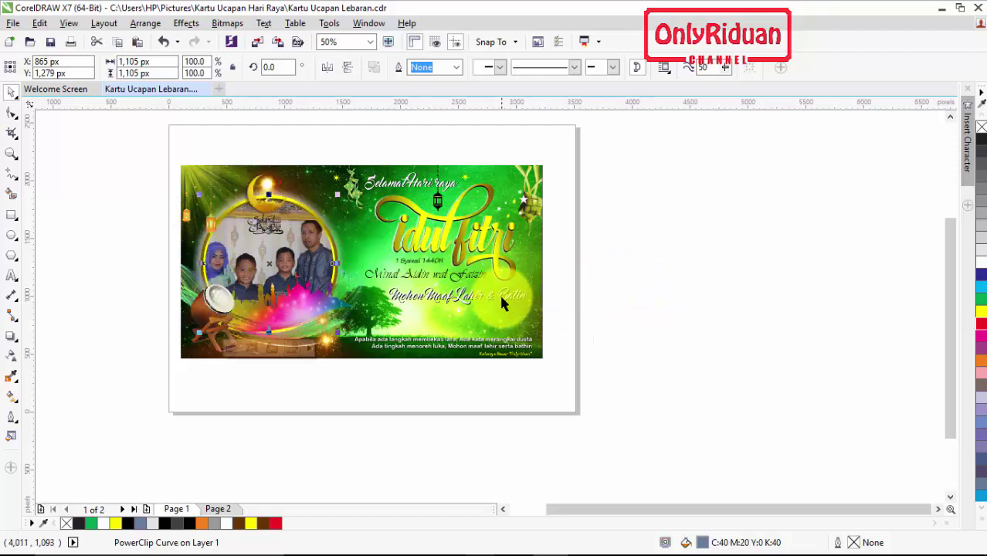
{"action": "left_click", "coordinate": [11, 153]}
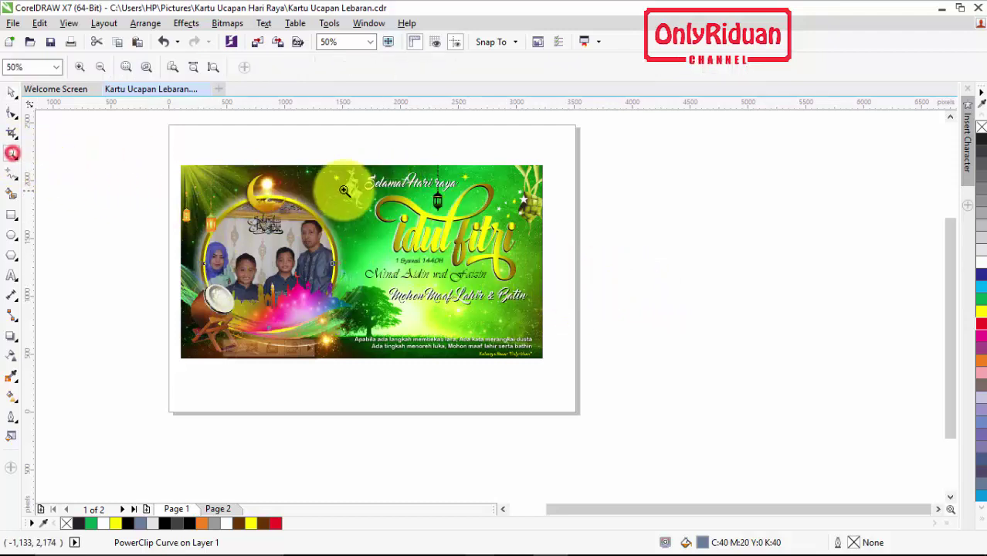
{"action": "left_click_drag", "start_coordinate": [330, 159], "coordinate": [590, 362]}
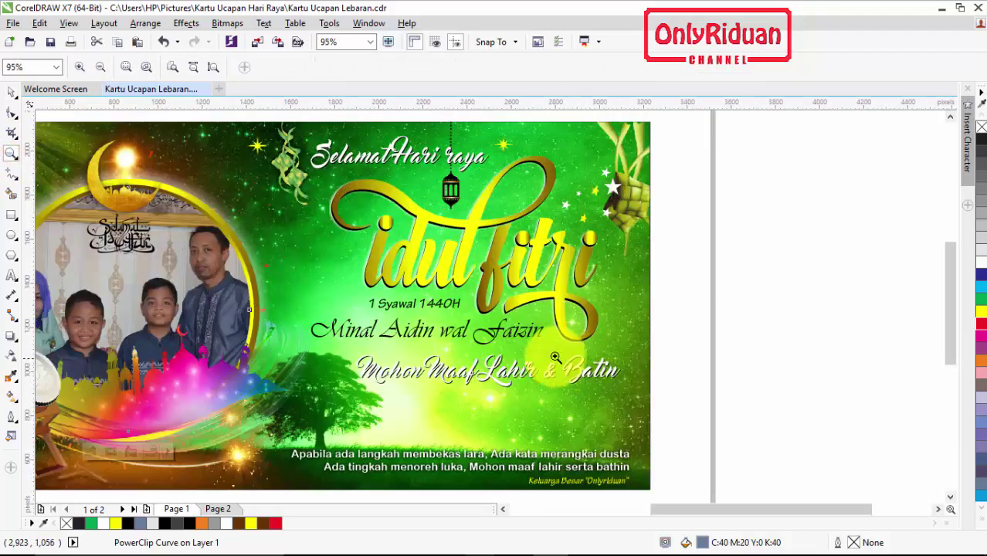
{"action": "left_click", "coordinate": [12, 91]}
{"action": "left_click", "coordinate": [740, 270]}
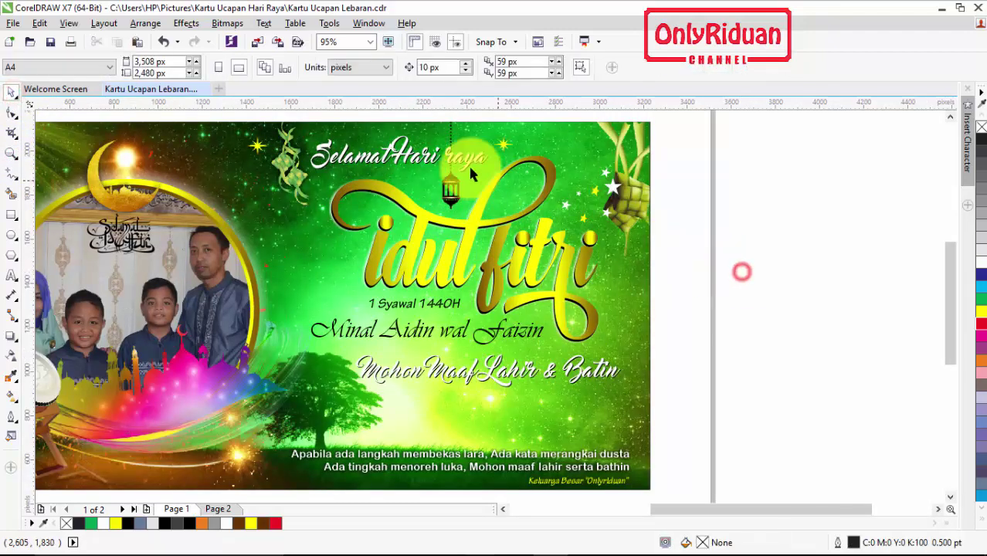
{"action": "left_click", "coordinate": [461, 155]}
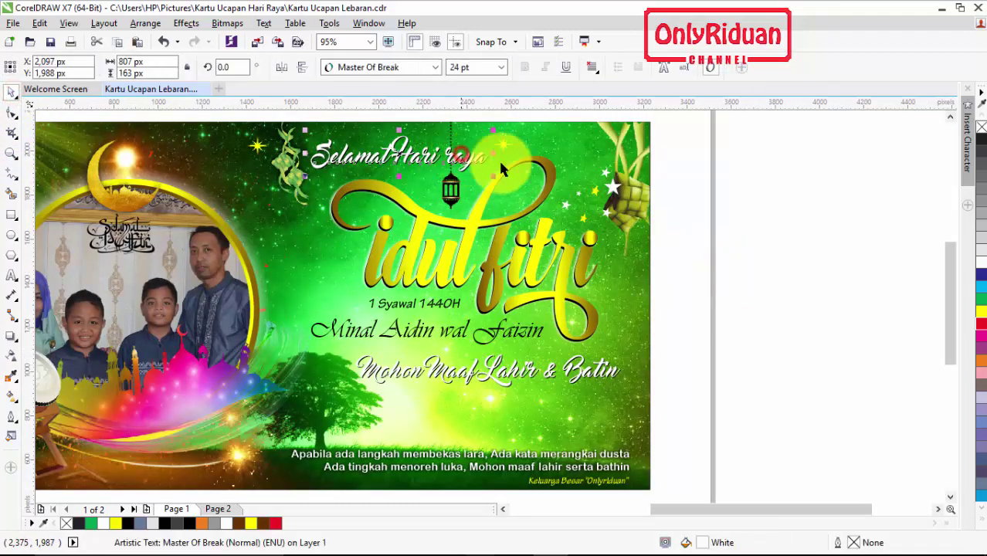
{"action": "left_click", "coordinate": [979, 322]}
{"action": "left_click", "coordinate": [771, 346]}
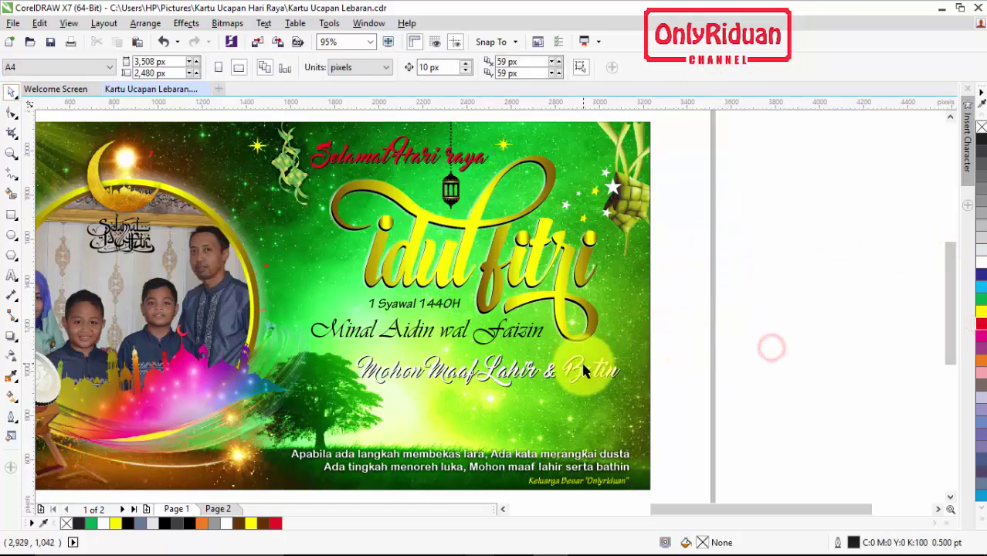
{"action": "left_click", "coordinate": [610, 369]}
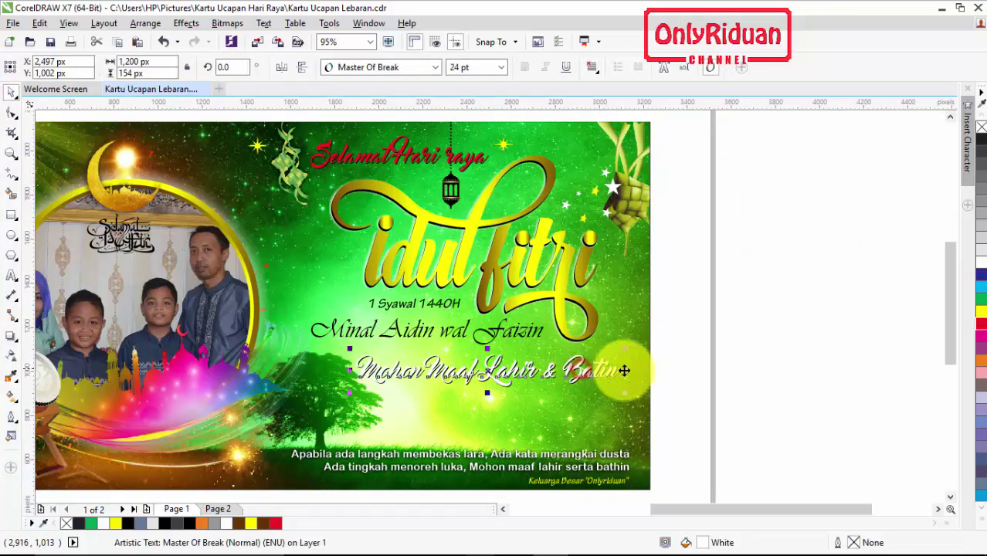
{"action": "left_click", "coordinate": [980, 274]}
{"action": "left_click", "coordinate": [818, 332]}
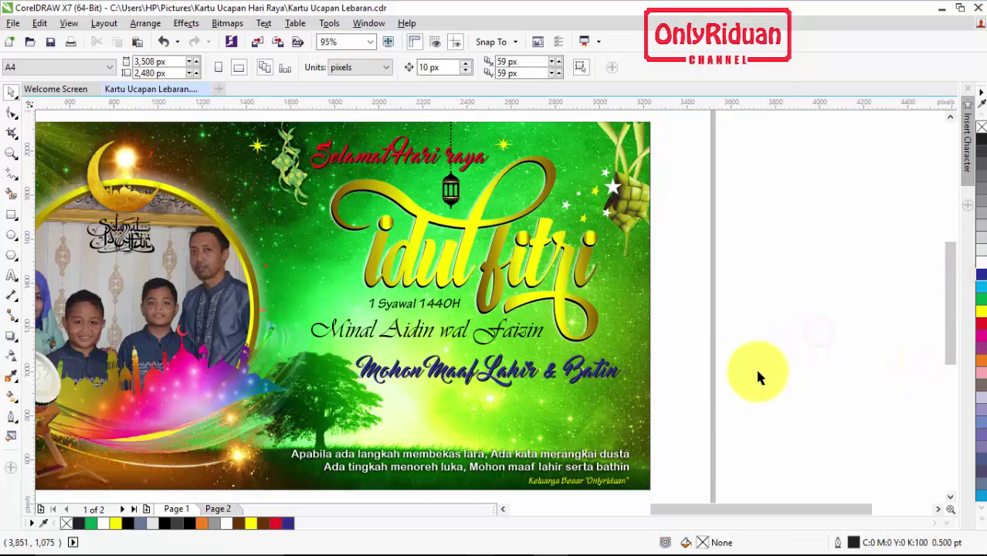
{"action": "left_click", "coordinate": [594, 469]}
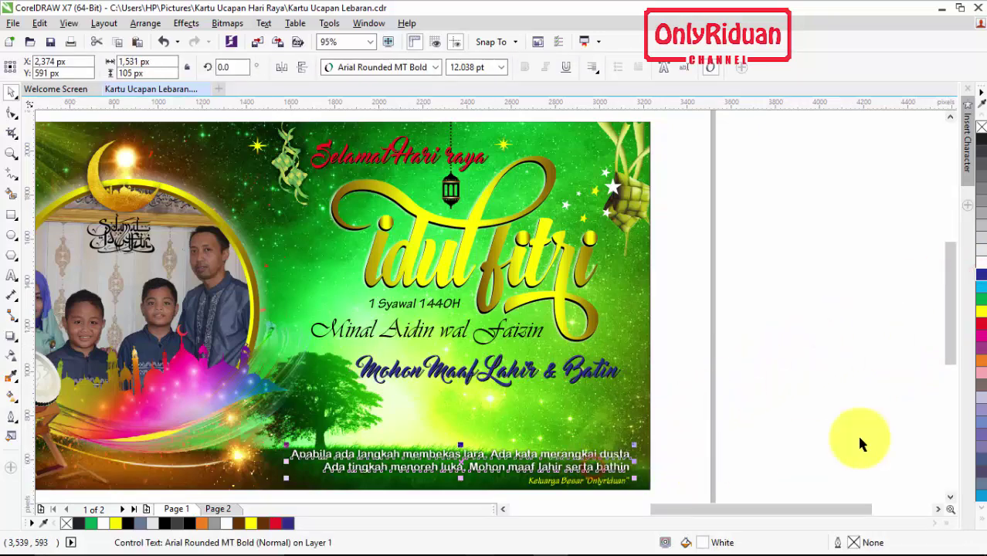
{"action": "left_click", "coordinate": [980, 358]}
{"action": "left_click", "coordinate": [789, 378]}
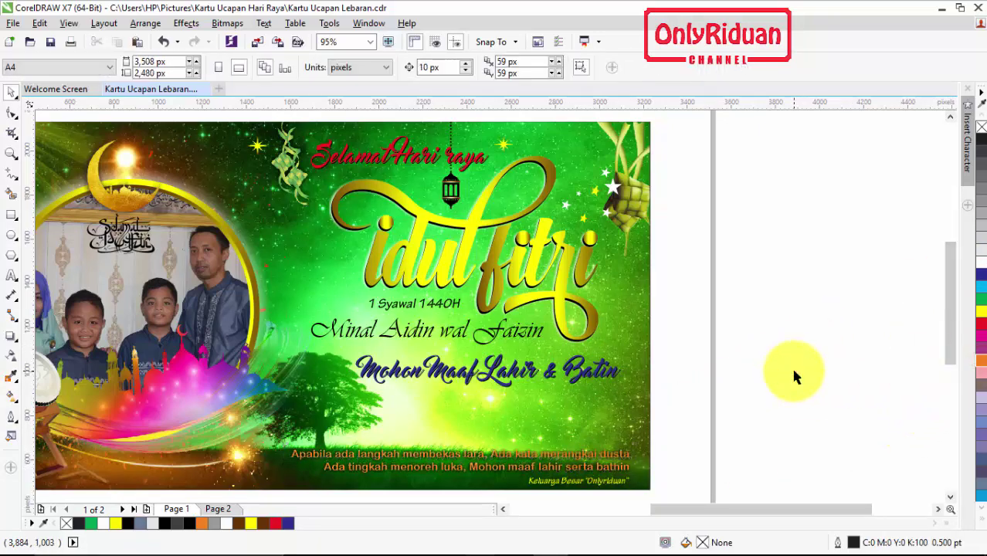
{"action": "left_click", "coordinate": [561, 277]}
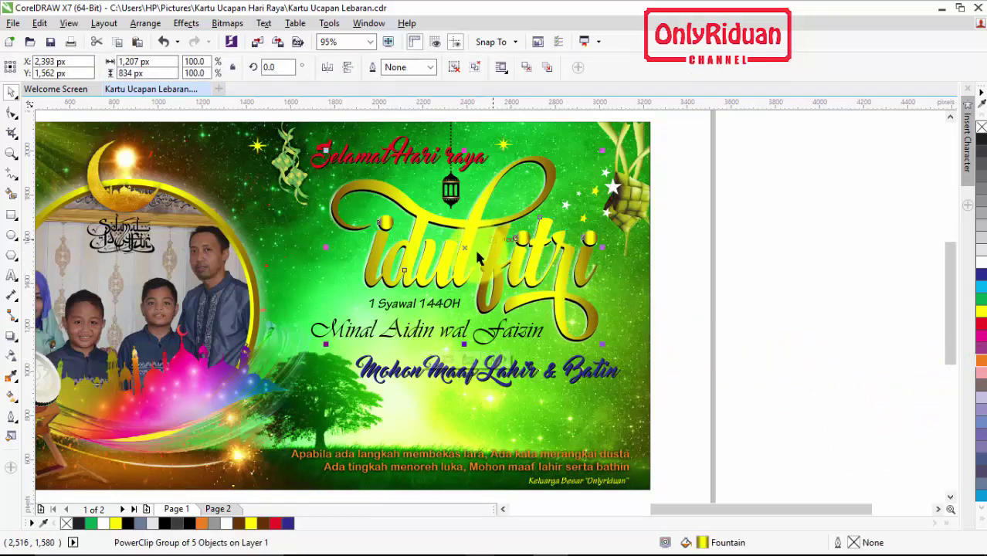
{"action": "left_click", "coordinate": [733, 324]}
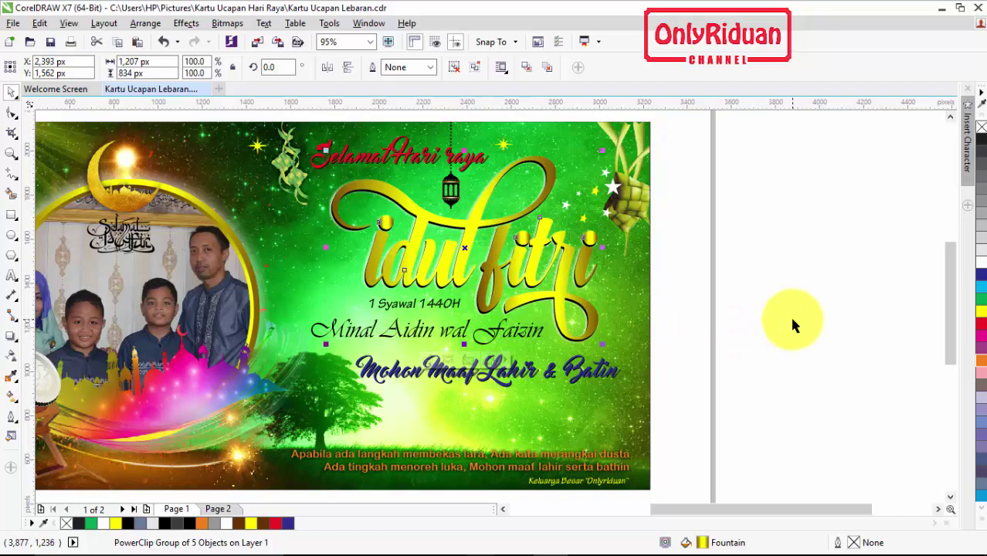
Add 'idul fitri' text beside the card in Bonbon Regular and enlarge it to about 71 pt.
{"action": "left_click", "coordinate": [11, 276]}
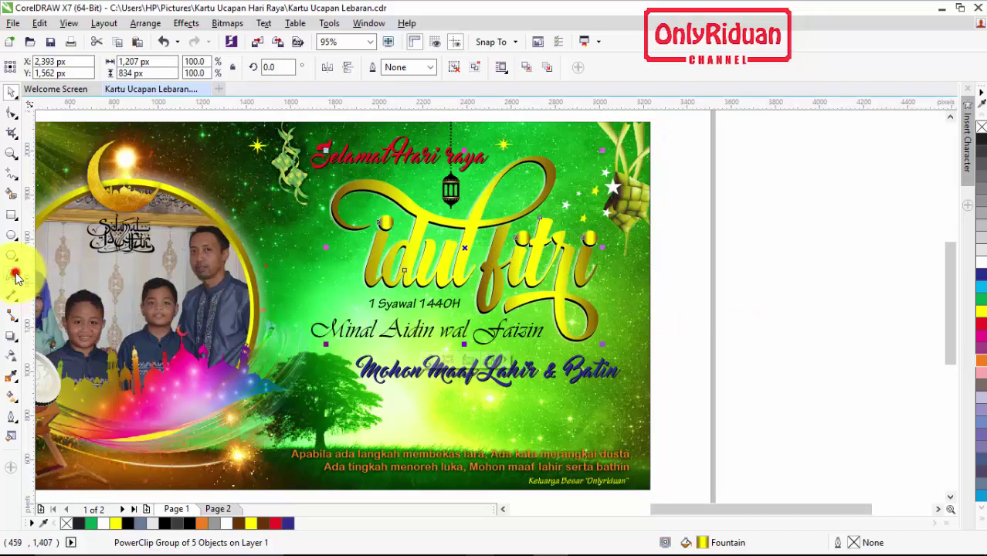
{"action": "left_click", "coordinate": [764, 262]}
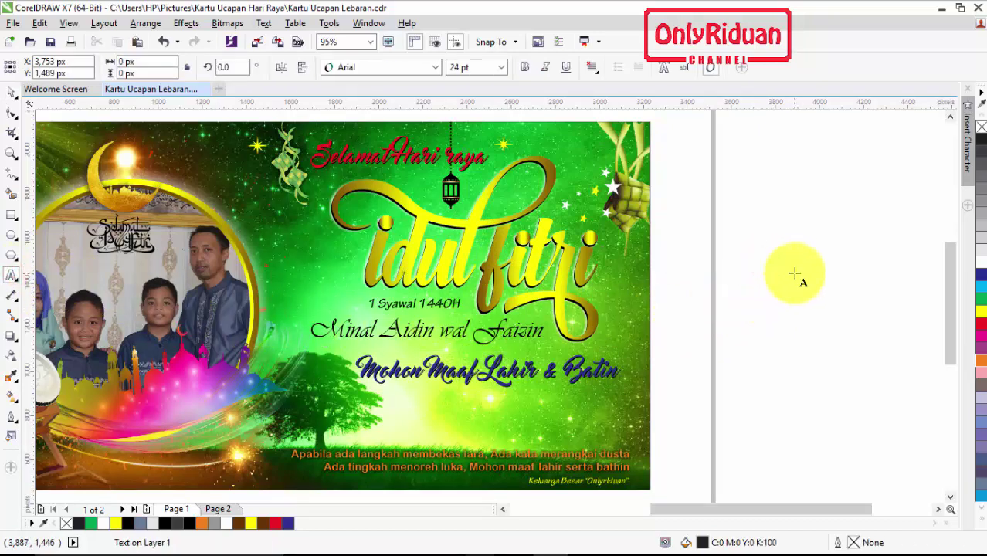
{"action": "type", "text": "idul fitri"}
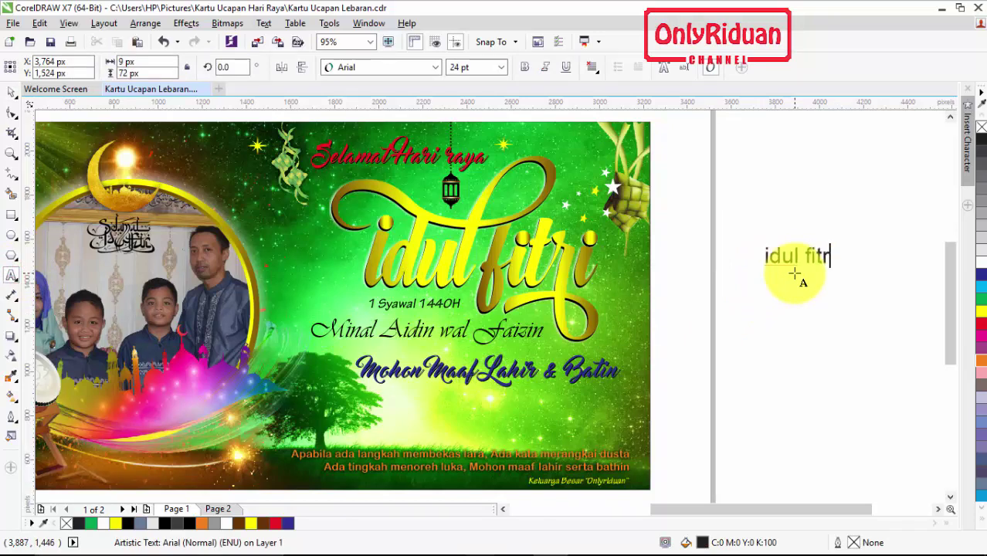
{"action": "left_click", "coordinate": [12, 91]}
{"action": "left_click", "coordinate": [436, 69]}
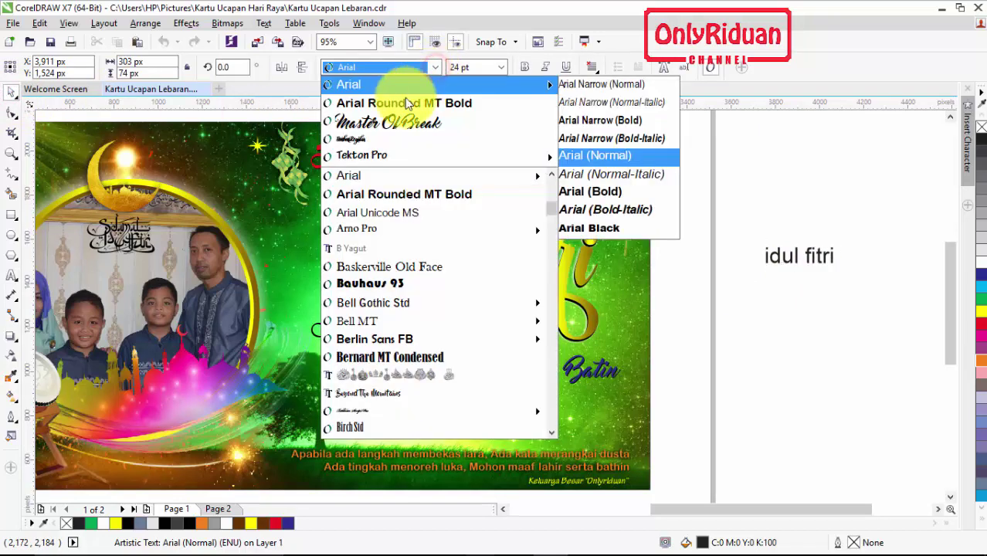
{"action": "left_click", "coordinate": [374, 136]}
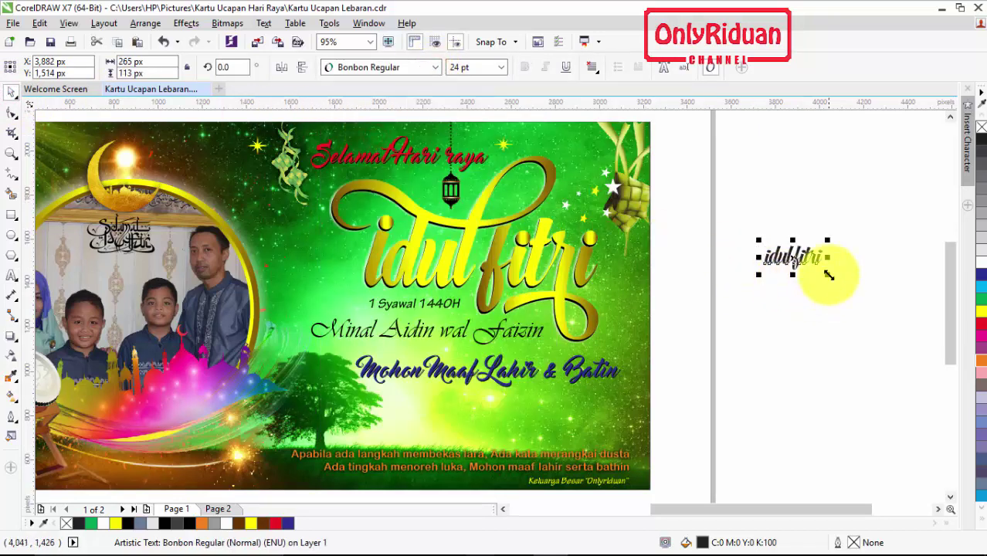
{"action": "left_click_drag", "start_coordinate": [828, 274], "coordinate": [903, 307]}
{"action": "left_click_drag", "start_coordinate": [761, 307], "coordinate": [723, 338]}
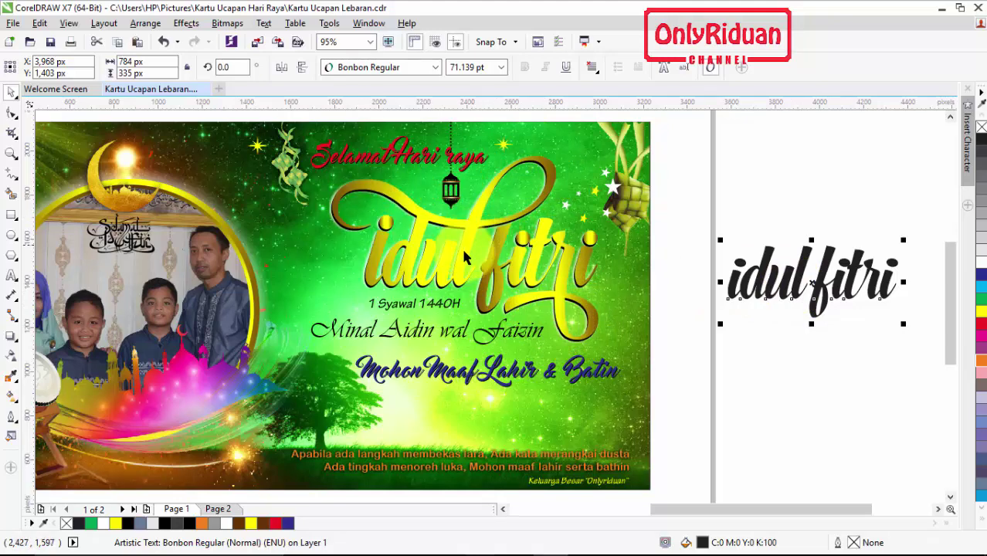
Shift the black 'idul fitri' text slightly left, comparing it against the gold title artwork.
{"action": "left_click", "coordinate": [722, 344]}
{"action": "left_click", "coordinate": [467, 252]}
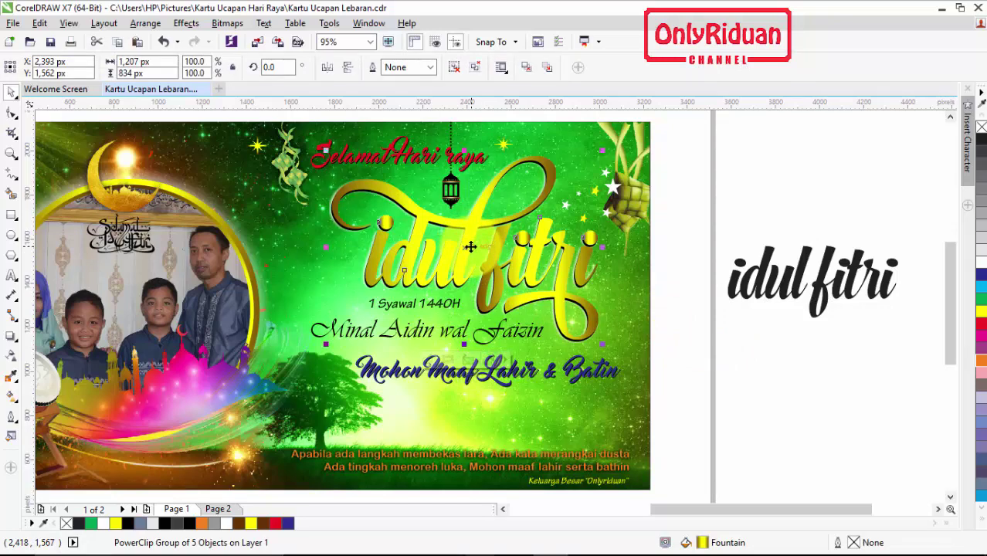
{"action": "left_click_drag", "start_coordinate": [470, 247], "coordinate": [538, 267]}
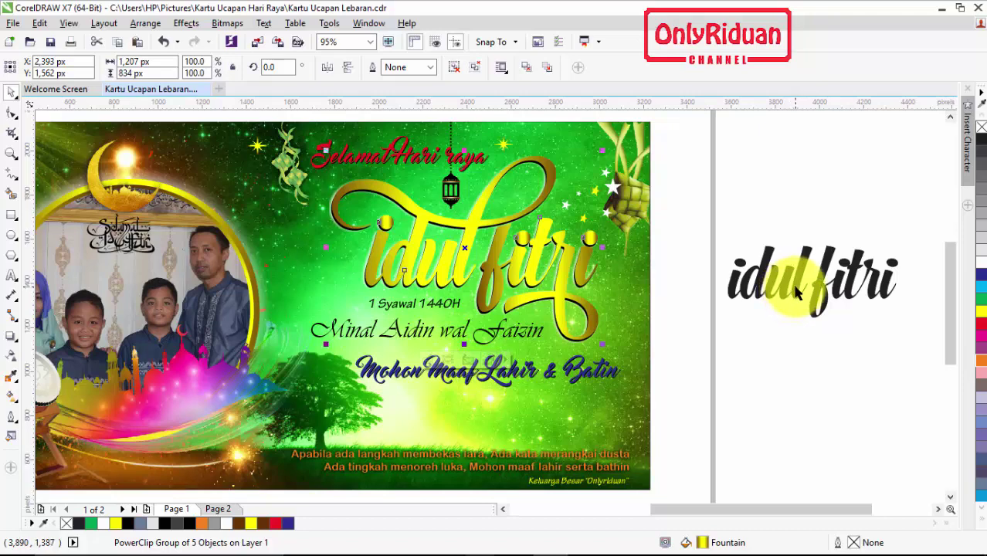
{"action": "mouse_move", "coordinate": [791, 297]}
{"action": "left_mouse_down"}
{"action": "mouse_move", "coordinate": [758, 244]}
{"action": "mouse_move", "coordinate": [810, 240]}
{"action": "left_mouse_up"}
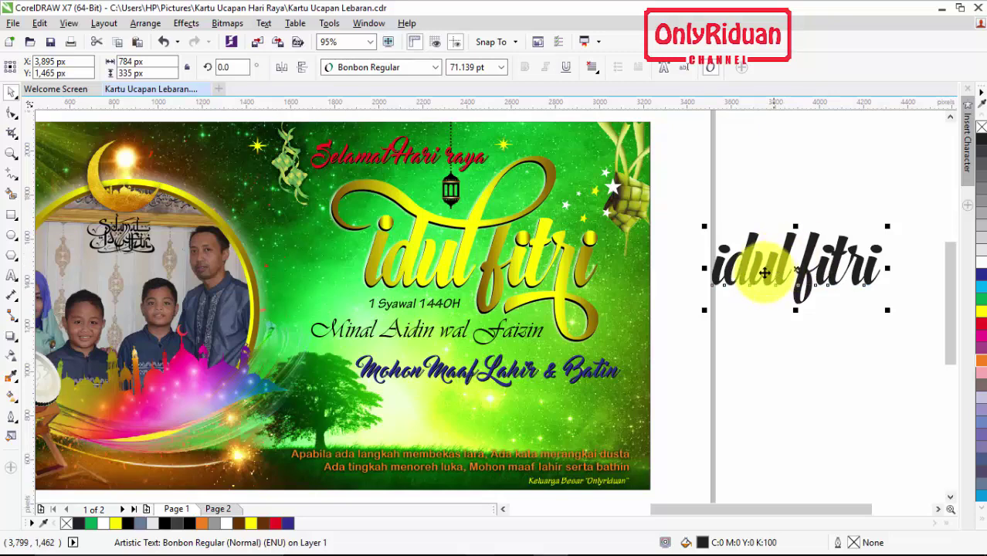
{"action": "left_click", "coordinate": [563, 264]}
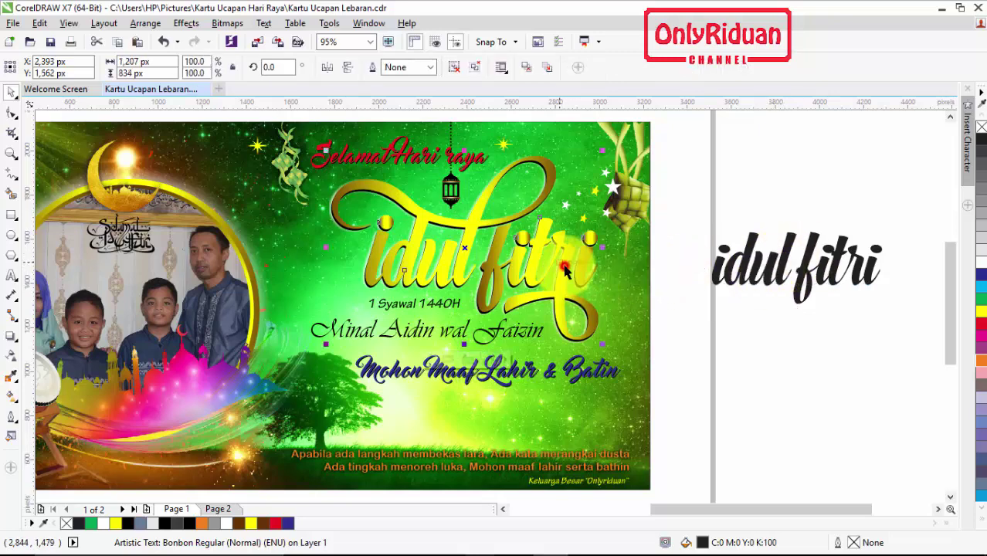
{"action": "left_click", "coordinate": [758, 279]}
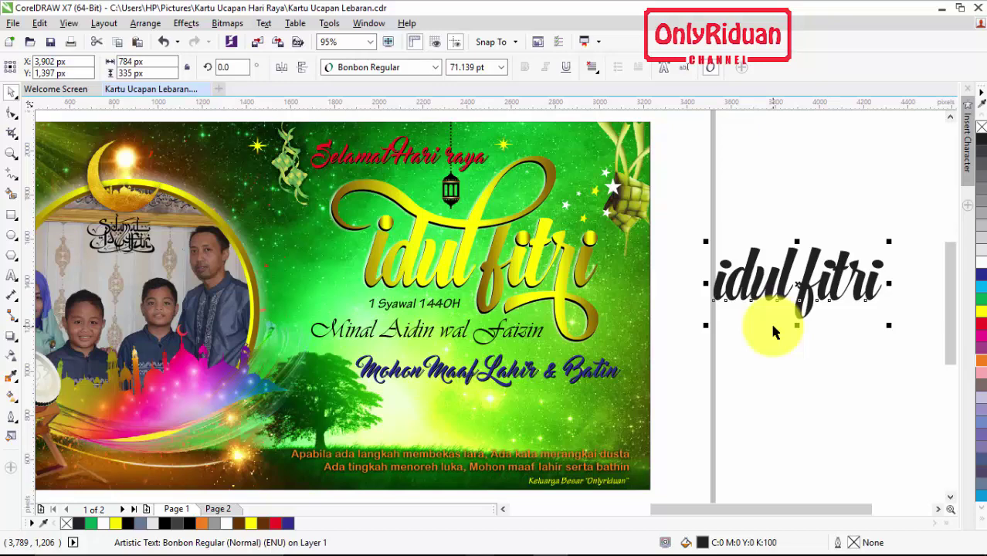
{"action": "left_click", "coordinate": [782, 409]}
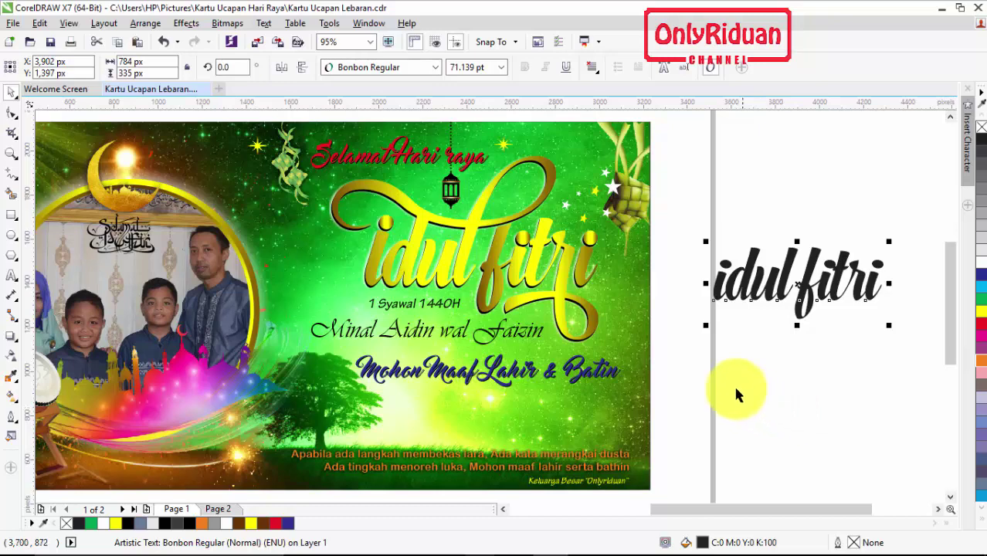
{"action": "left_click", "coordinate": [467, 254]}
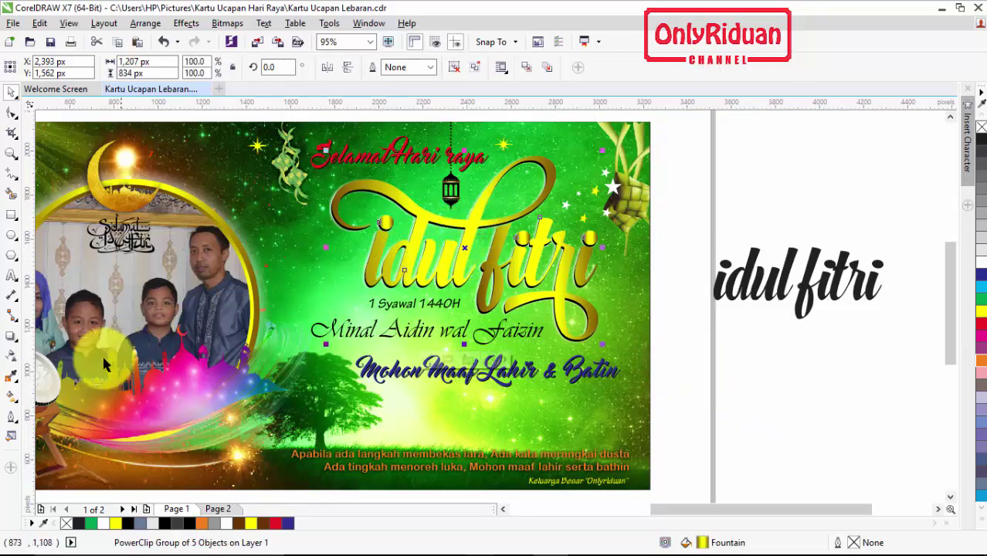
Move the title gradient's end node left and recolour it blue-purple.
{"action": "left_click", "coordinate": [12, 397]}
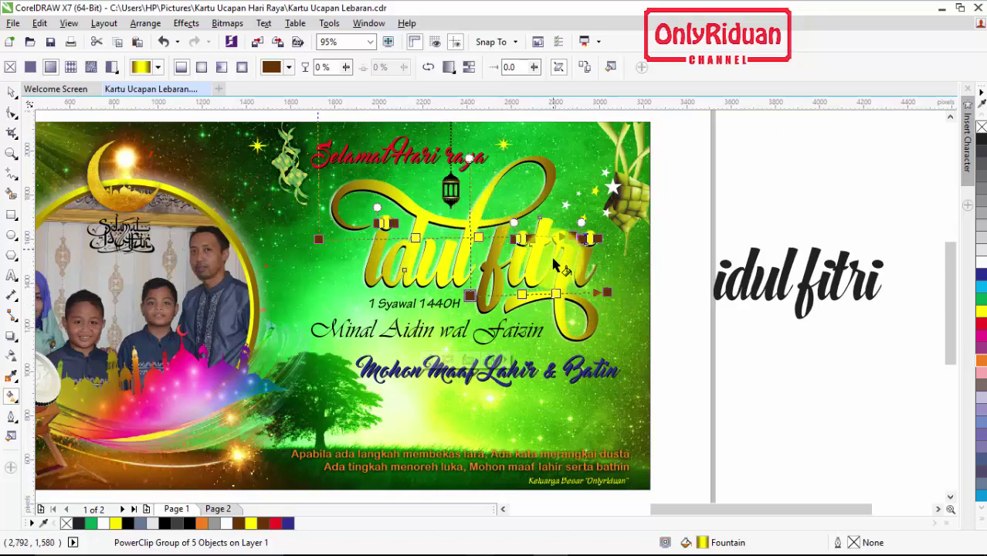
{"action": "left_click", "coordinate": [608, 292]}
{"action": "left_click", "coordinate": [980, 328]}
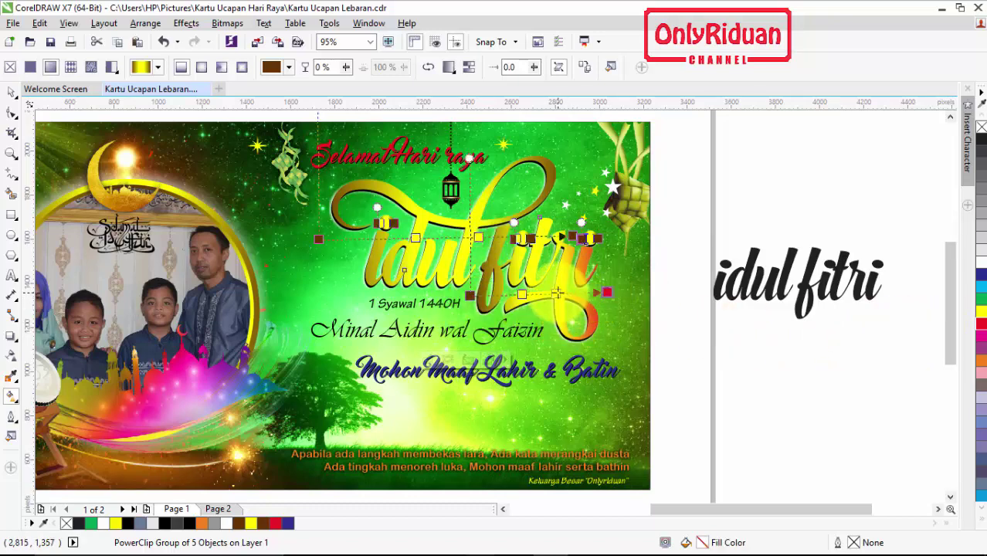
{"action": "left_click_drag", "start_coordinate": [555, 293], "coordinate": [470, 294]}
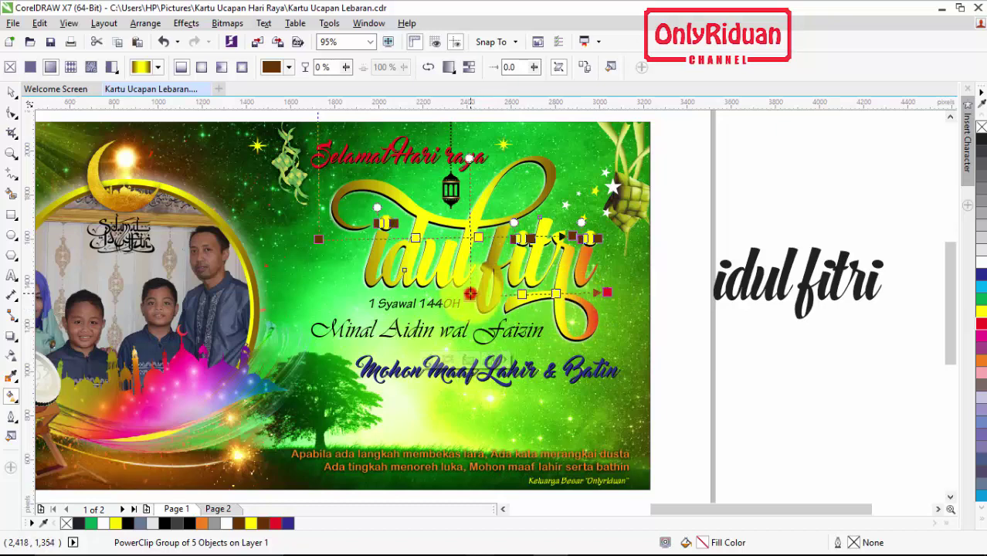
{"action": "left_click", "coordinate": [980, 274]}
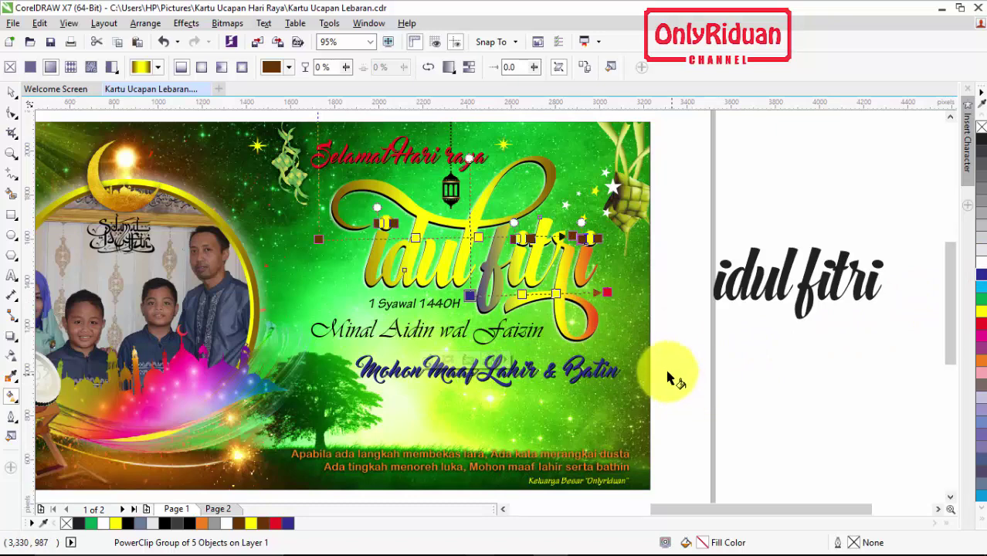
Zoom out slightly to see the whole card and deselect the title.
{"action": "left_click", "coordinate": [11, 153]}
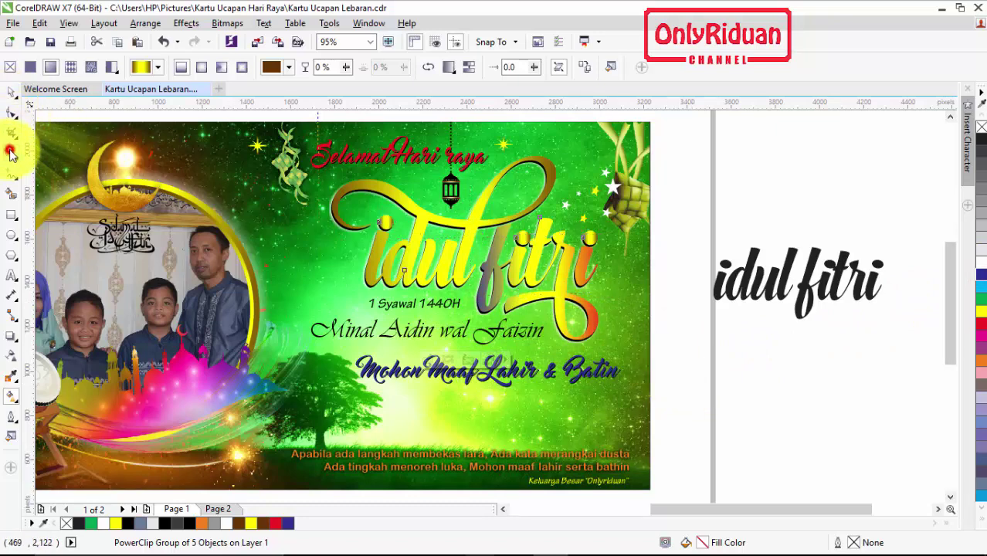
{"action": "left_click", "coordinate": [145, 67]}
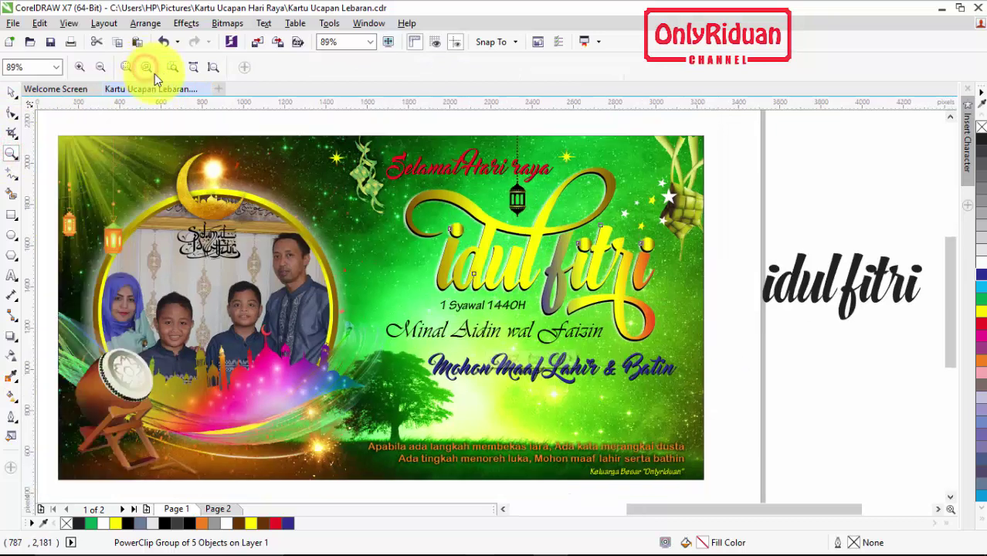
{"action": "left_click", "coordinate": [12, 93]}
{"action": "left_click", "coordinate": [808, 383]}
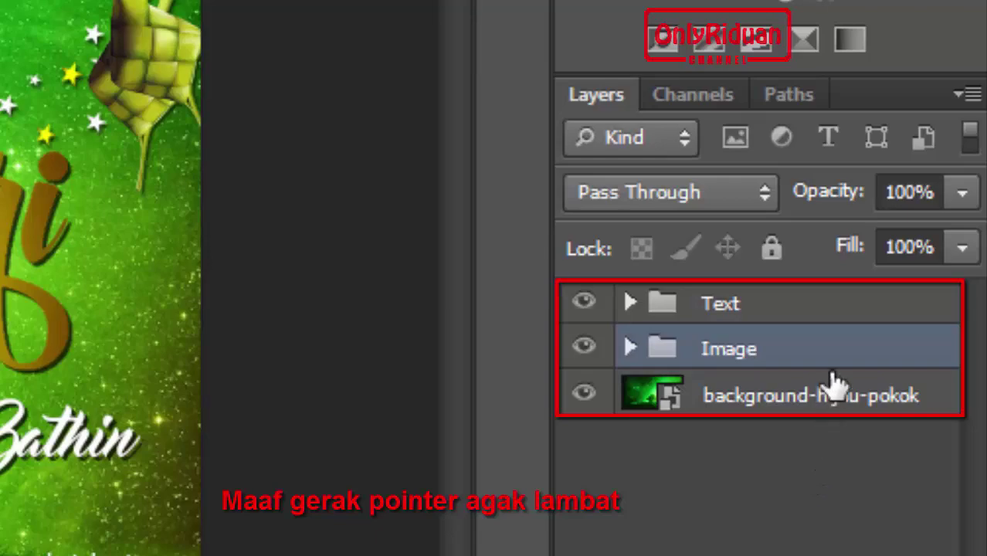
Select the background-hijau-pokok layer and inspect the Text group's layers before collapsing it.
{"action": "left_click", "coordinate": [756, 401]}
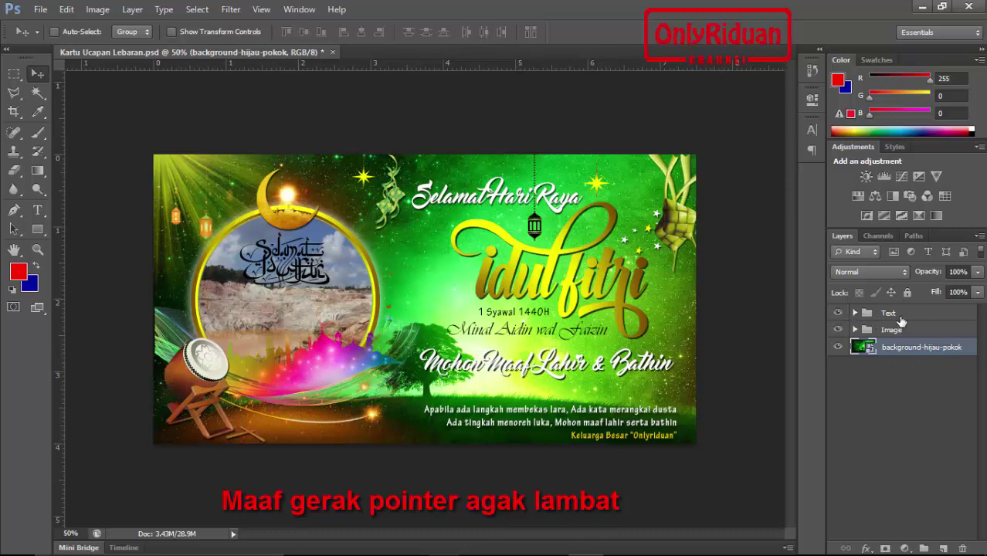
{"action": "left_click", "coordinate": [855, 313]}
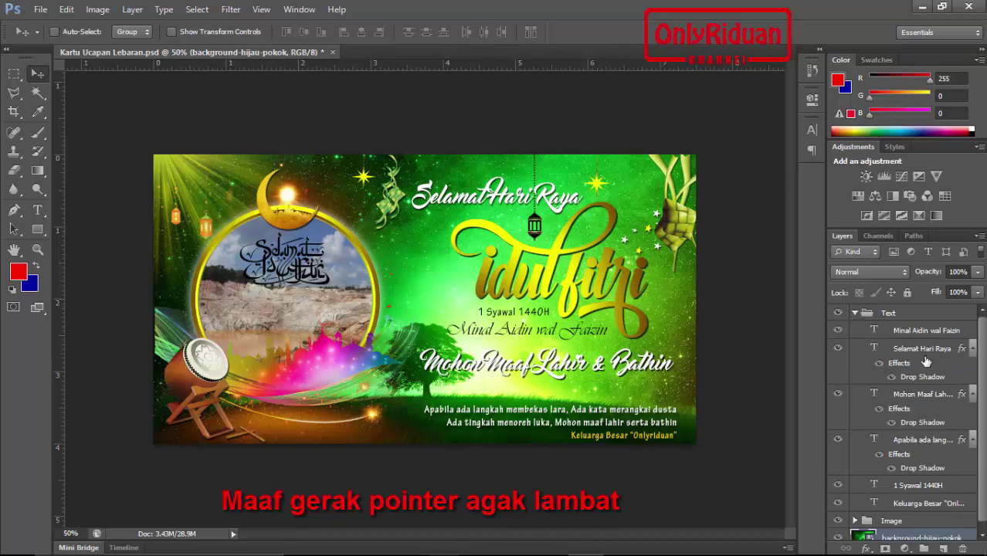
{"action": "left_click_drag", "start_coordinate": [983, 384], "coordinate": [979, 438]}
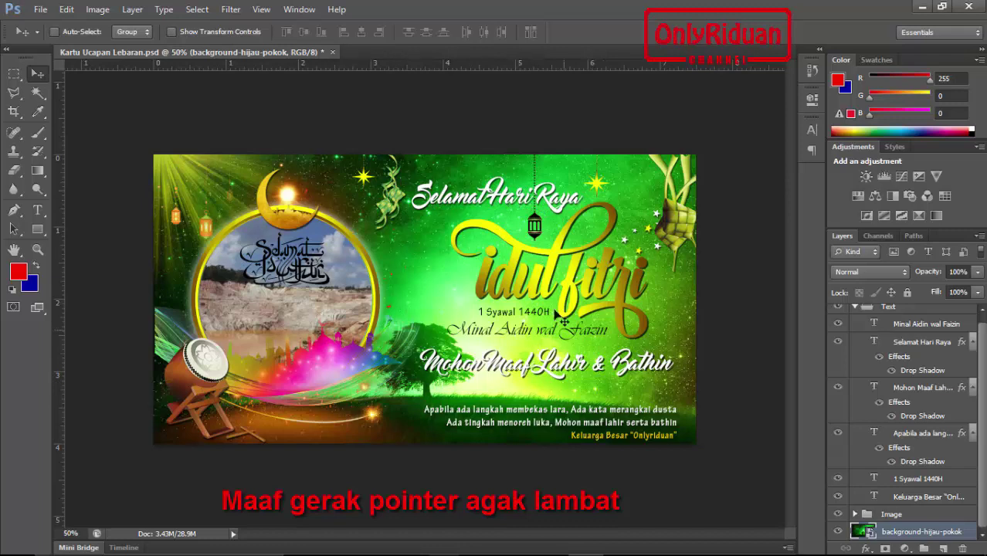
{"action": "scroll", "coordinate": [983, 394], "scroll_direction": "up", "scroll_amount": 1}
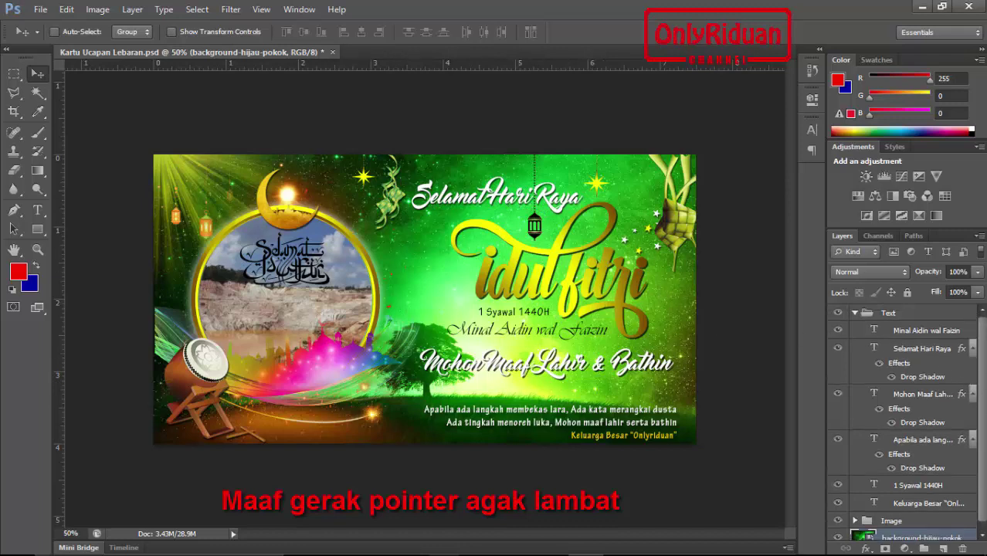
{"action": "left_click", "coordinate": [855, 313]}
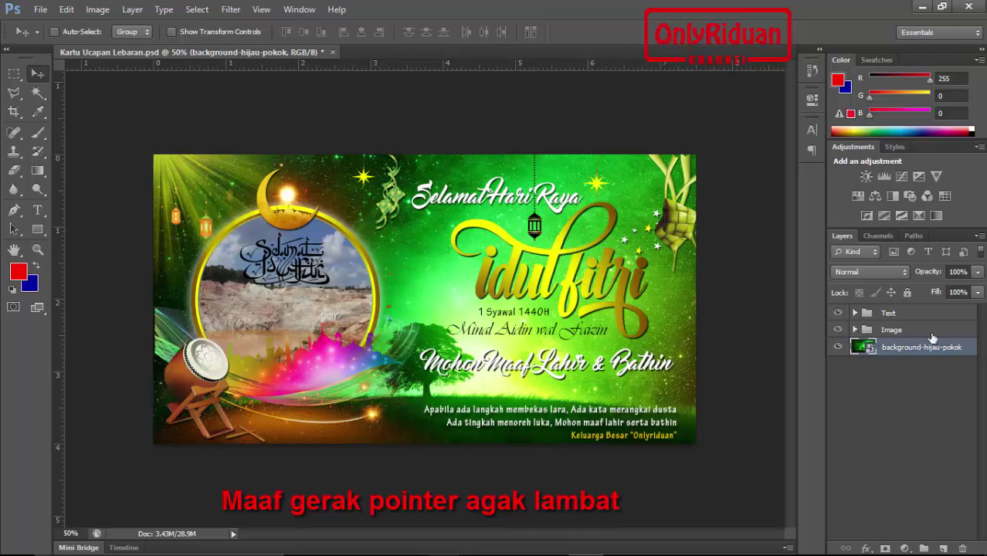
Expand the Image group and select the Ellipse 1 layer holding the circular photo.
{"action": "left_click", "coordinate": [854, 330]}
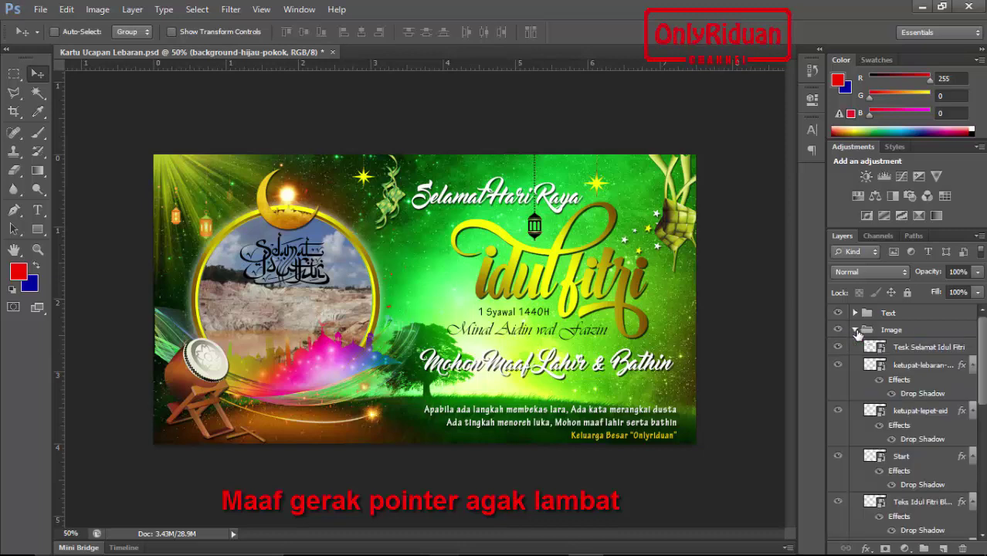
{"action": "left_click", "coordinate": [855, 330]}
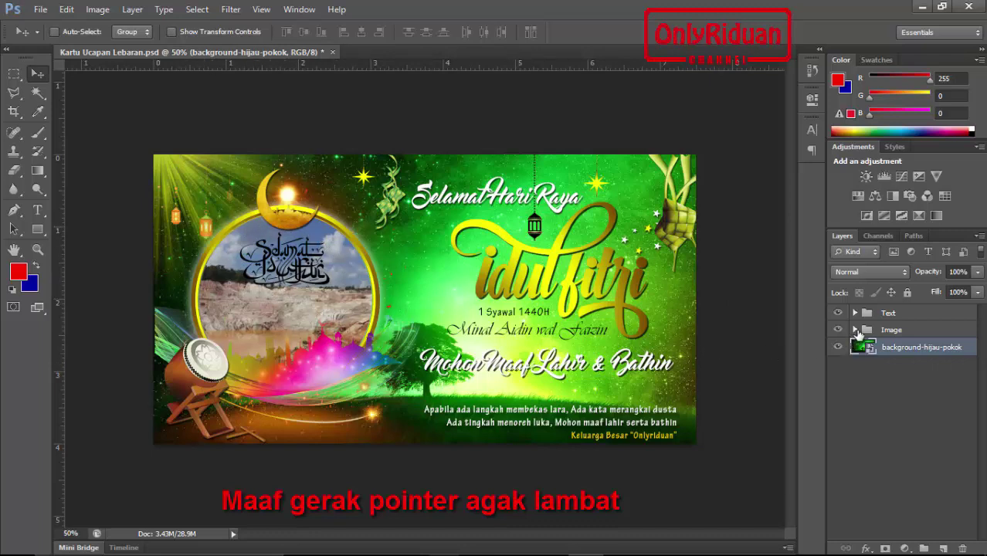
{"action": "left_click", "coordinate": [855, 330]}
{"action": "scroll", "coordinate": [982, 424], "scroll_direction": "down", "scroll_amount": 5}
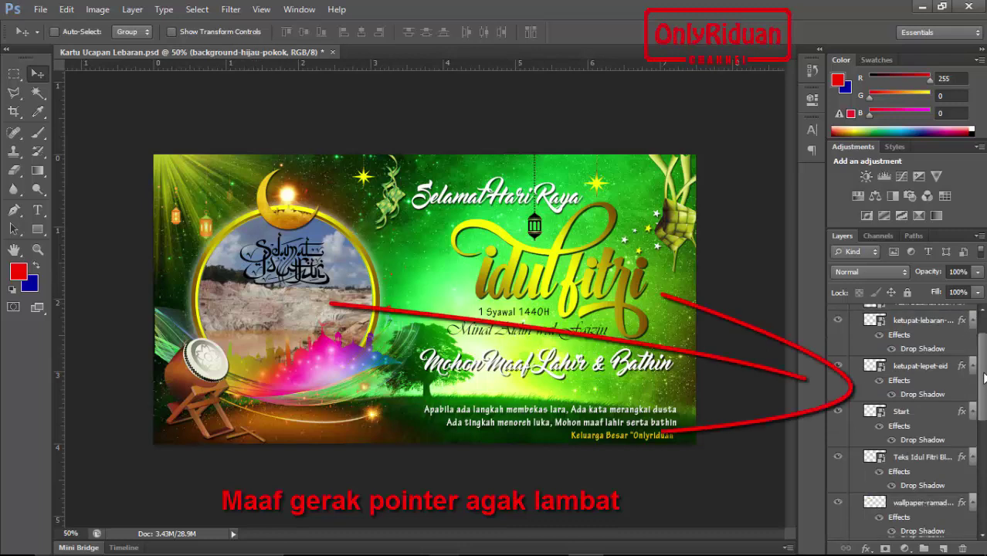
{"action": "left_click_drag", "start_coordinate": [982, 425], "coordinate": [982, 476]}
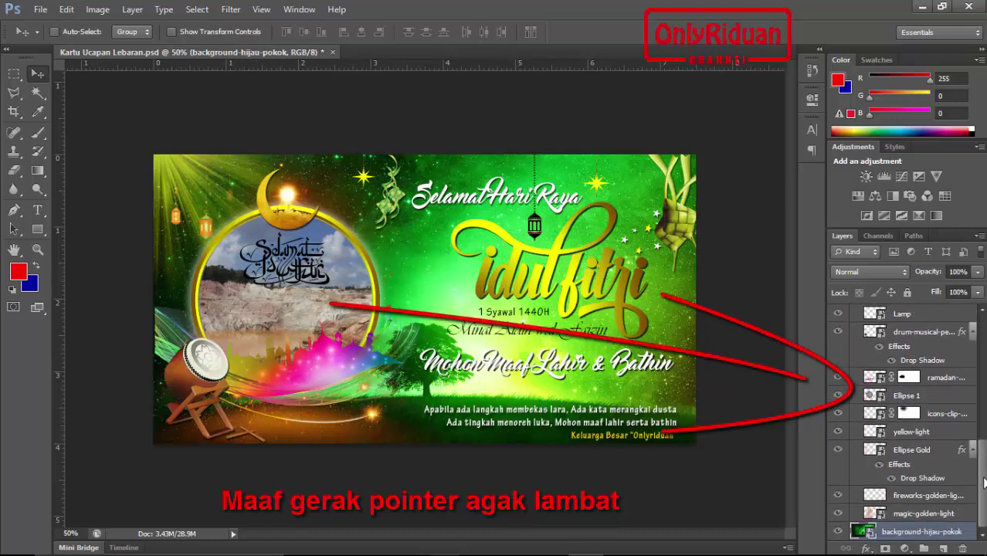
{"action": "left_click", "coordinate": [918, 397]}
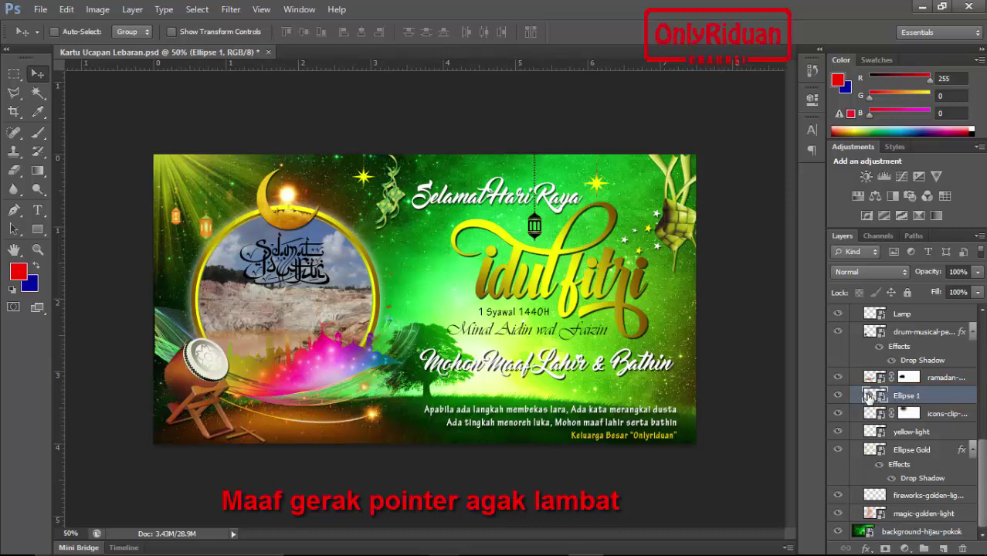
Open the Ellipse 1 smart object's contents as Ellipse 12.psb, dismissing the notice.
{"action": "double_click", "coordinate": [868, 396]}
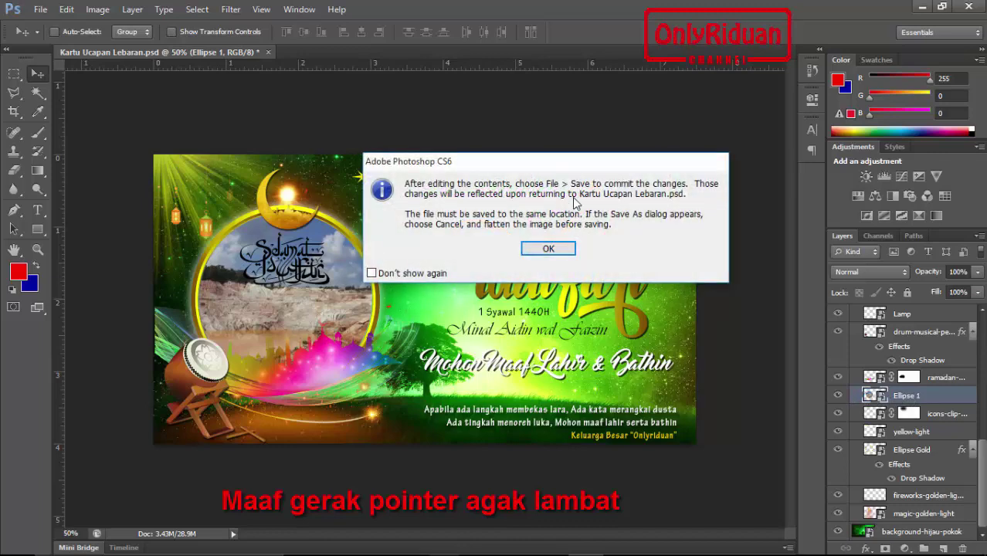
{"action": "left_click_drag", "start_coordinate": [553, 167], "coordinate": [417, 176]}
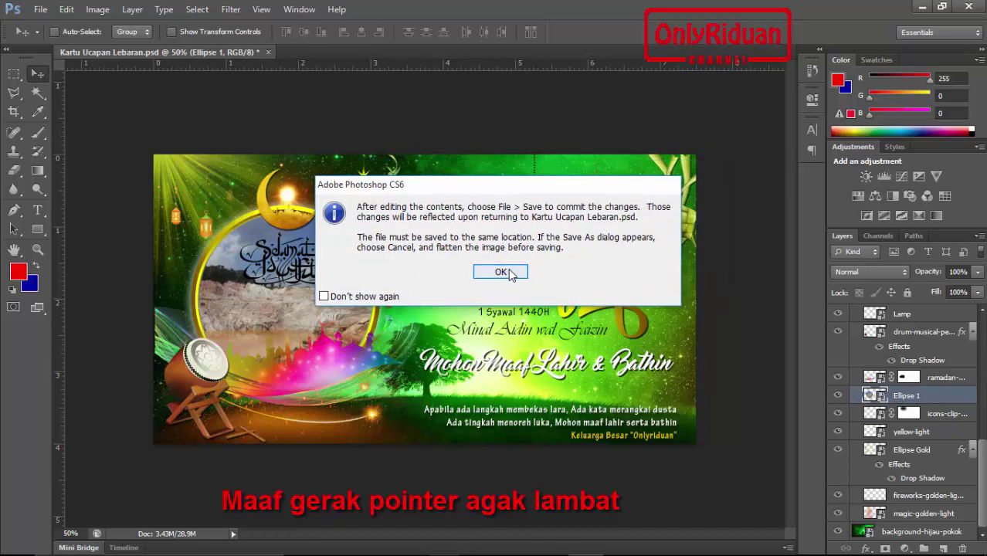
{"action": "left_click", "coordinate": [496, 273]}
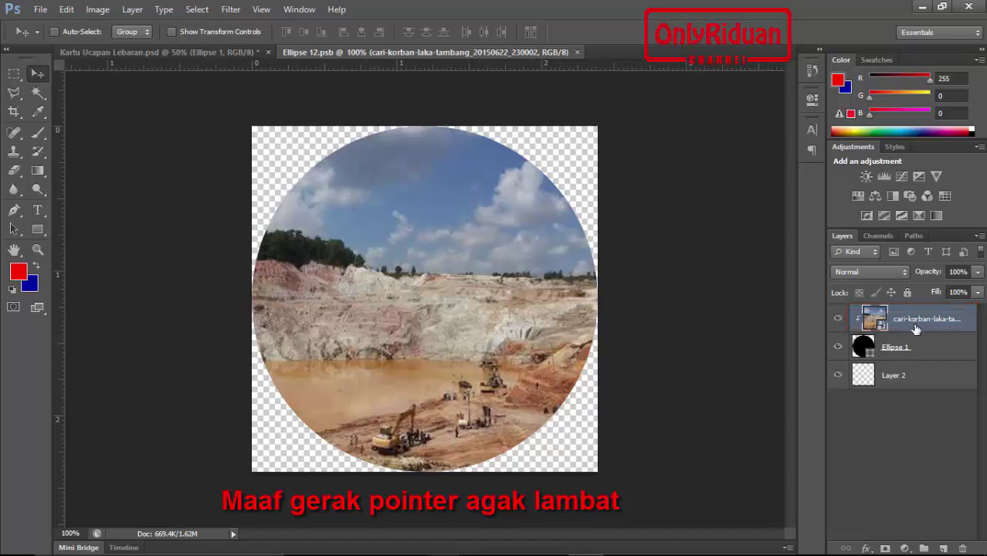
{"action": "left_click", "coordinate": [919, 350]}
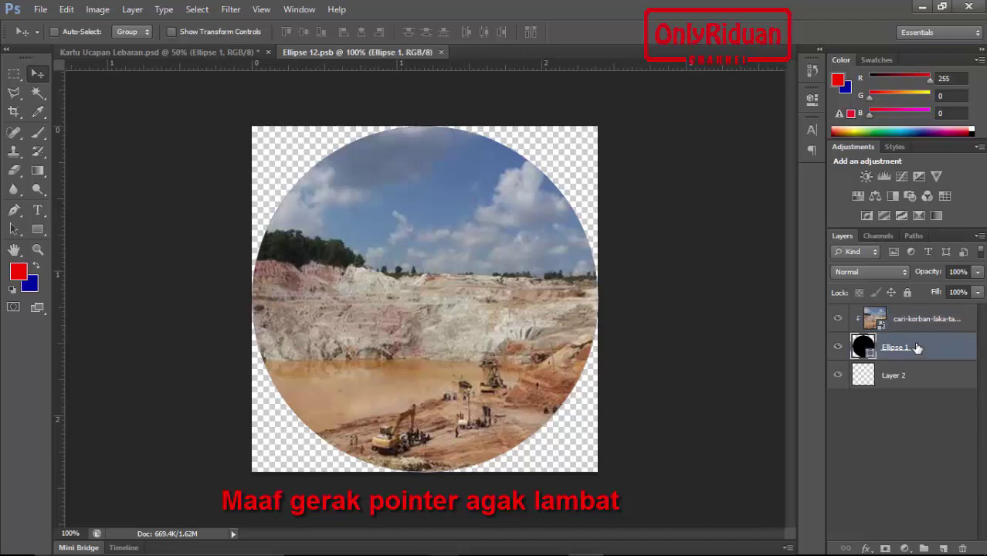
{"action": "left_click", "coordinate": [911, 319]}
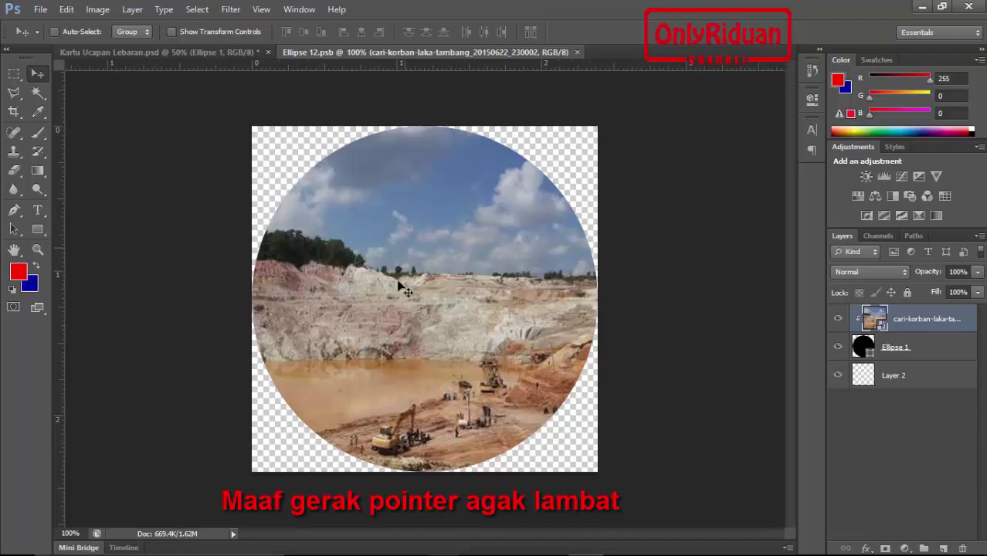
Place the DSC_0224 family photo into Ellipse 12.psb.
{"action": "left_click", "coordinate": [40, 9]}
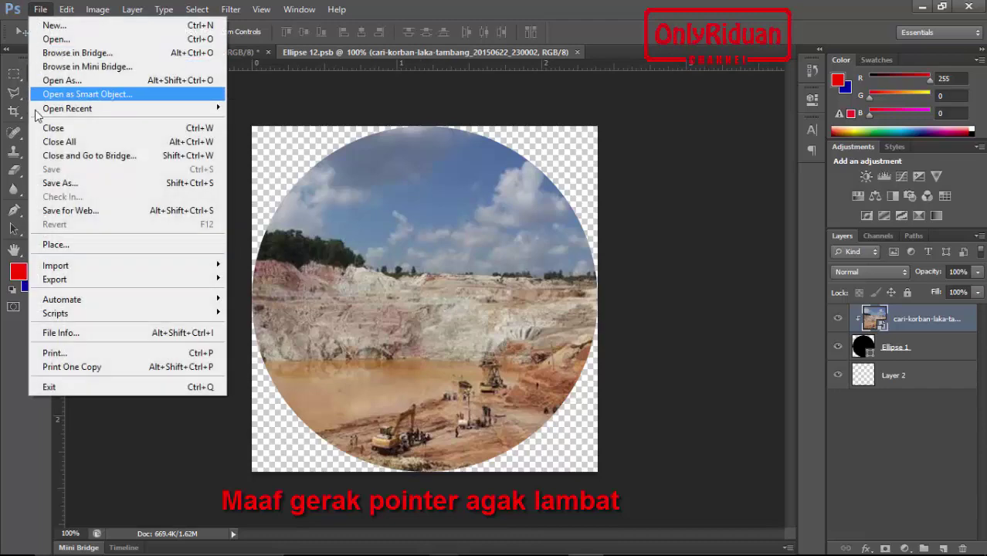
{"action": "left_click", "coordinate": [51, 248]}
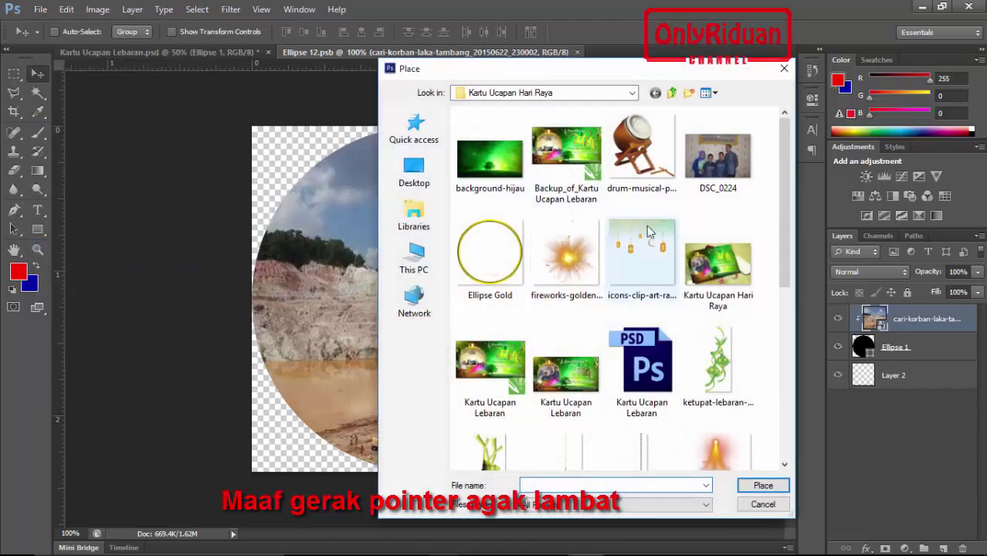
{"action": "left_click", "coordinate": [717, 158]}
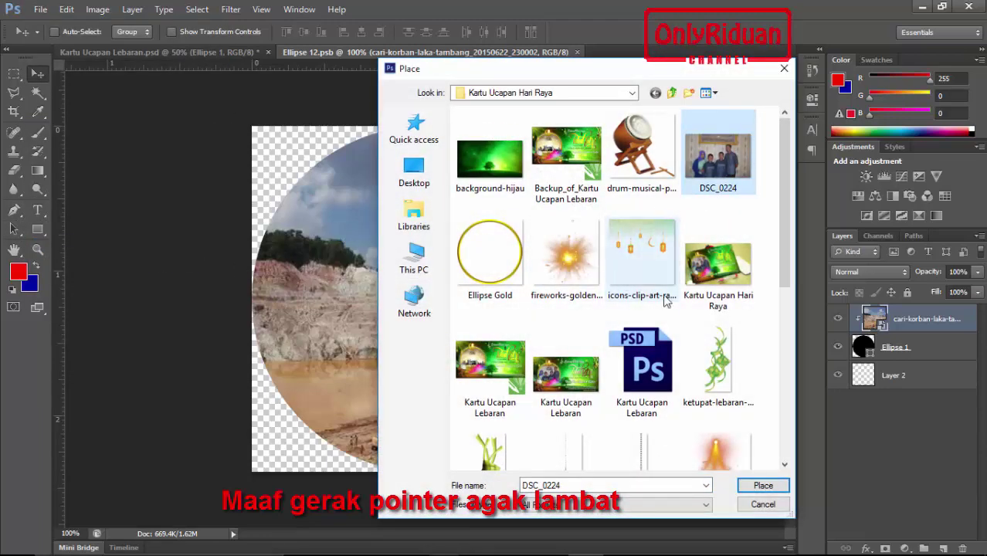
{"action": "left_click", "coordinate": [763, 486]}
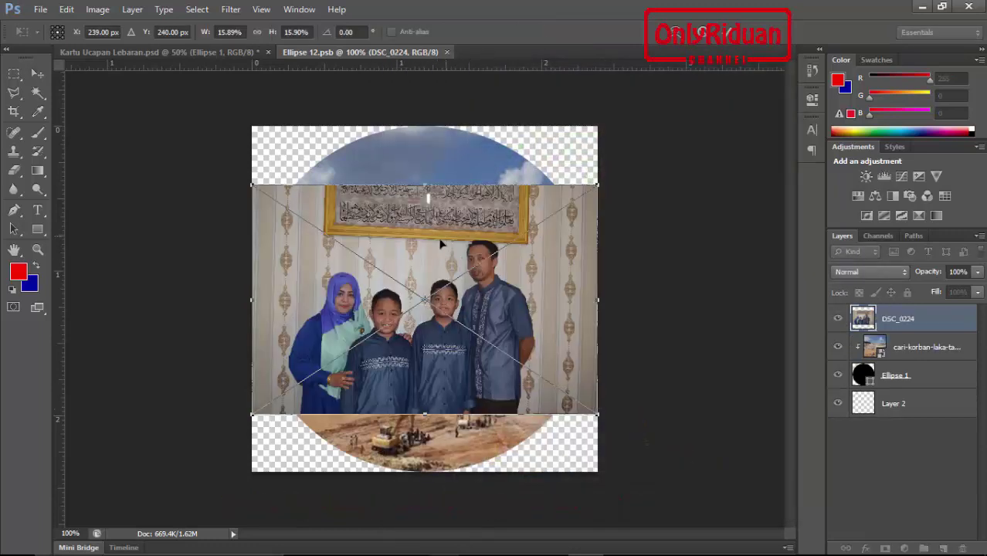
Scale the photo proportionally from the centre to 24% so it covers the canvas.
{"action": "key", "text": "shift+alt"}
{"action": "left_click_drag", "start_coordinate": [599, 417], "coordinate": [687, 480]}
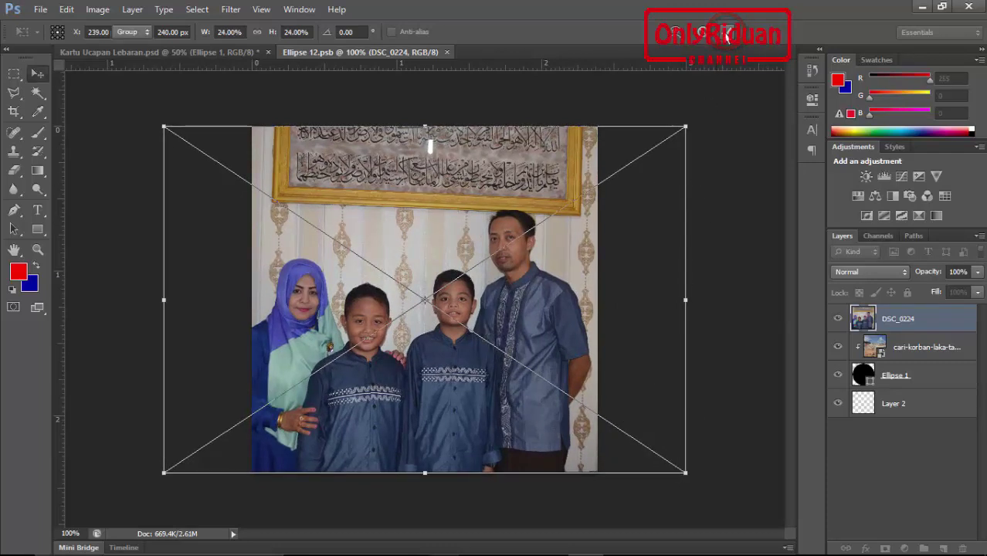
{"action": "left_click", "coordinate": [725, 33]}
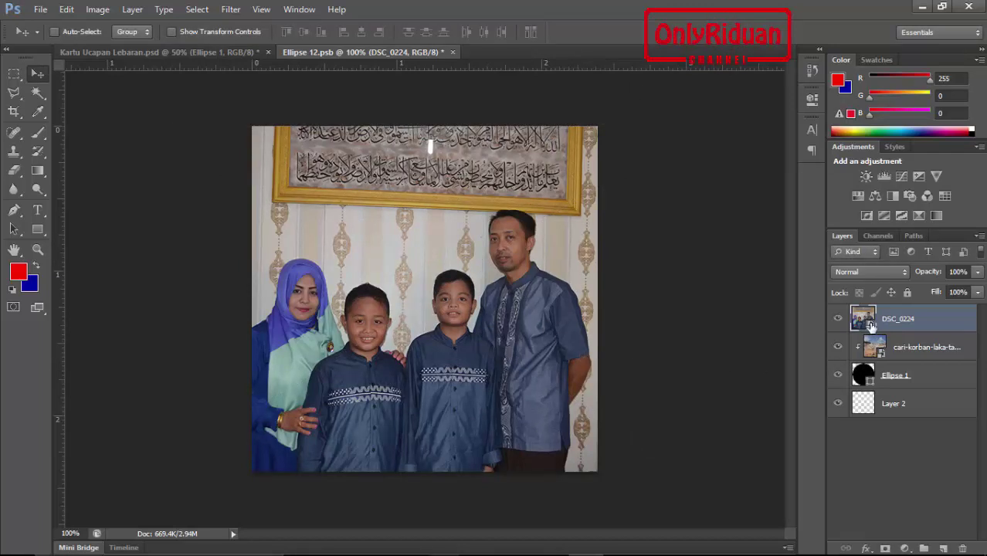
Clip the DSC_0224 photo to the circle layer, then save and close Ellipse 12.psb.
{"action": "key", "text": "alt"}
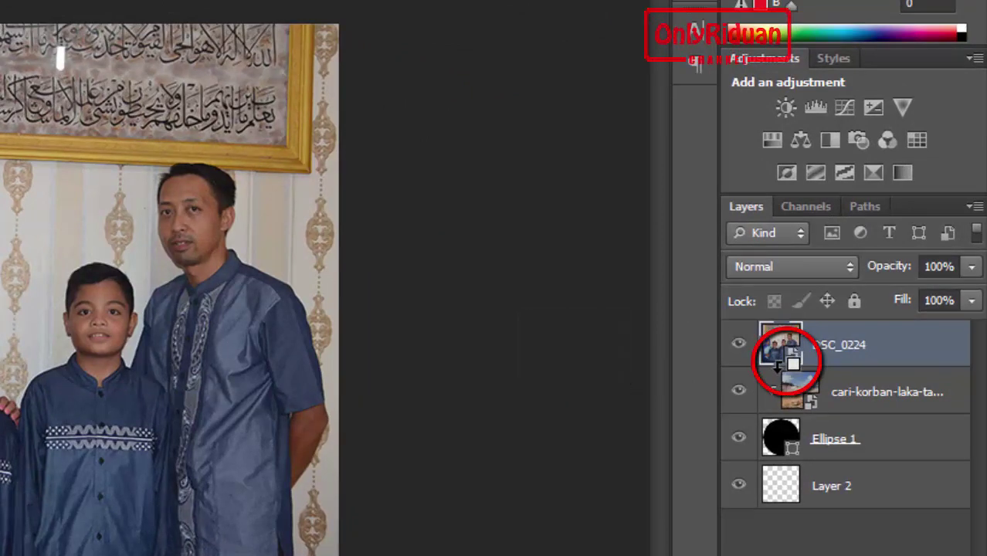
{"action": "left_click", "coordinate": [784, 359], "text": "alt"}
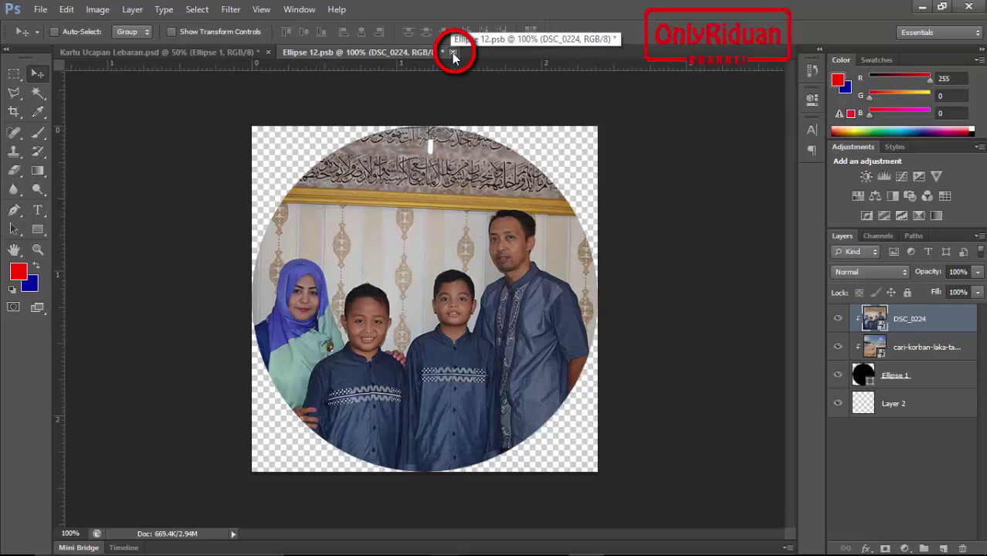
{"action": "left_click", "coordinate": [453, 52]}
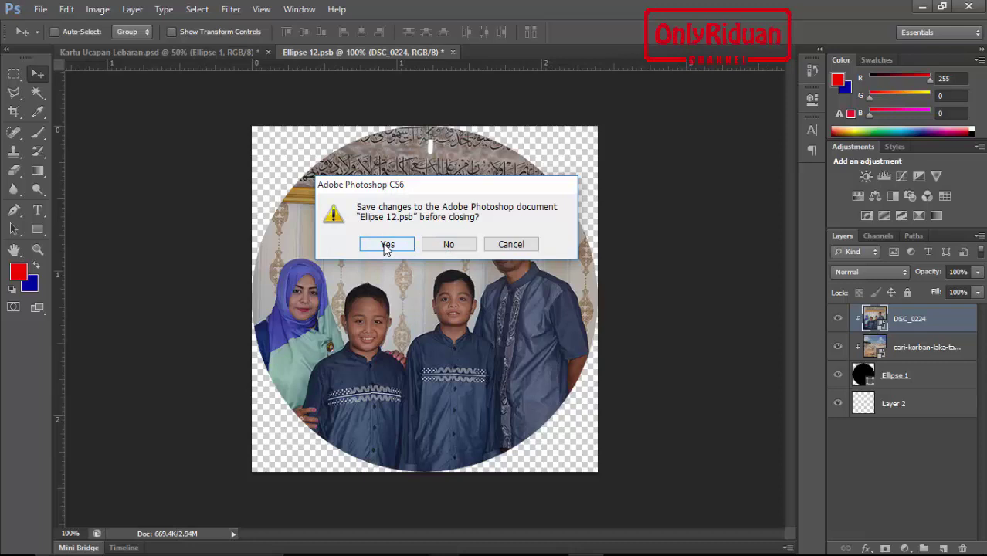
{"action": "left_click", "coordinate": [384, 244]}
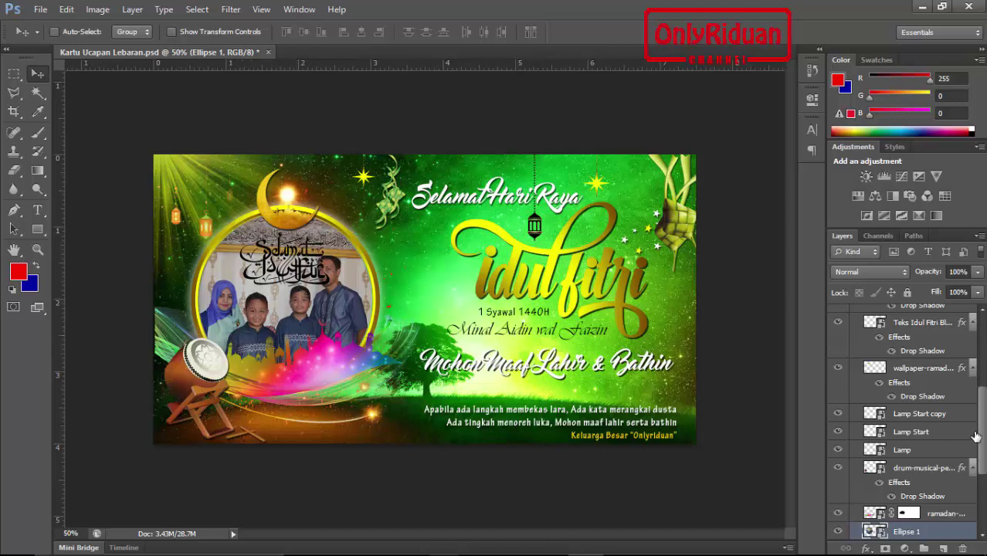
Scale the Tesk Selamat Idul Fitri calligraphy down to 21% and collapse the Image group.
{"action": "left_click_drag", "start_coordinate": [983, 434], "coordinate": [983, 332]}
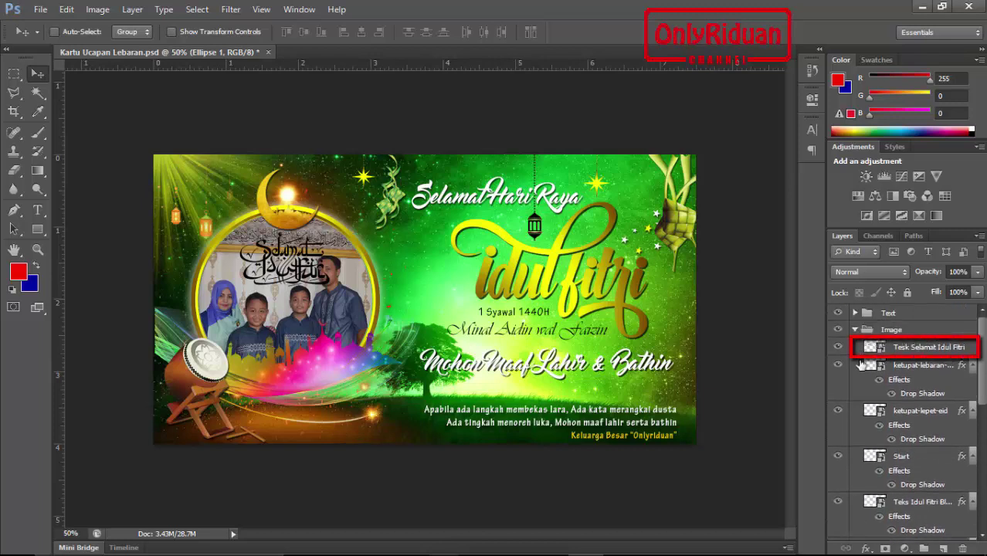
{"action": "left_click", "coordinate": [914, 351]}
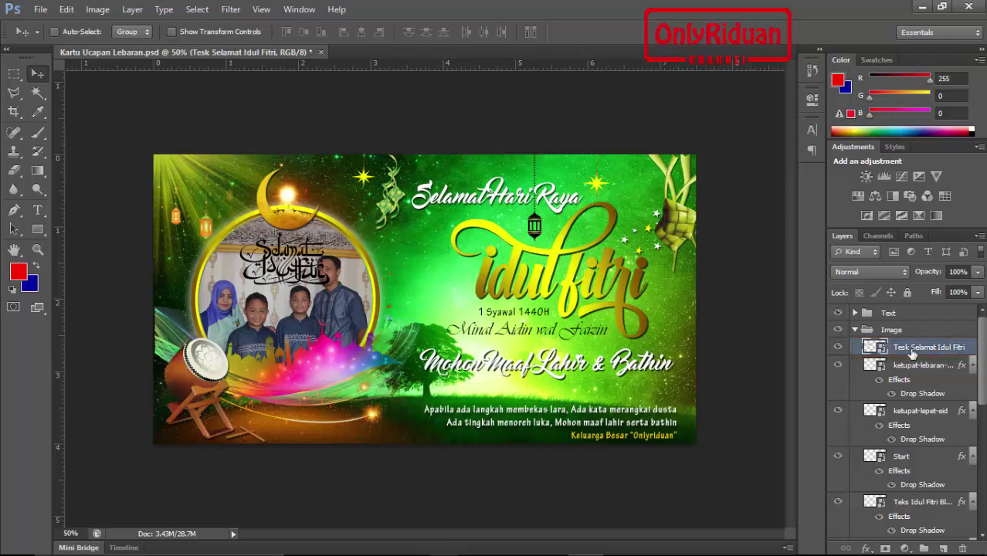
{"action": "key", "text": "ctrl+t"}
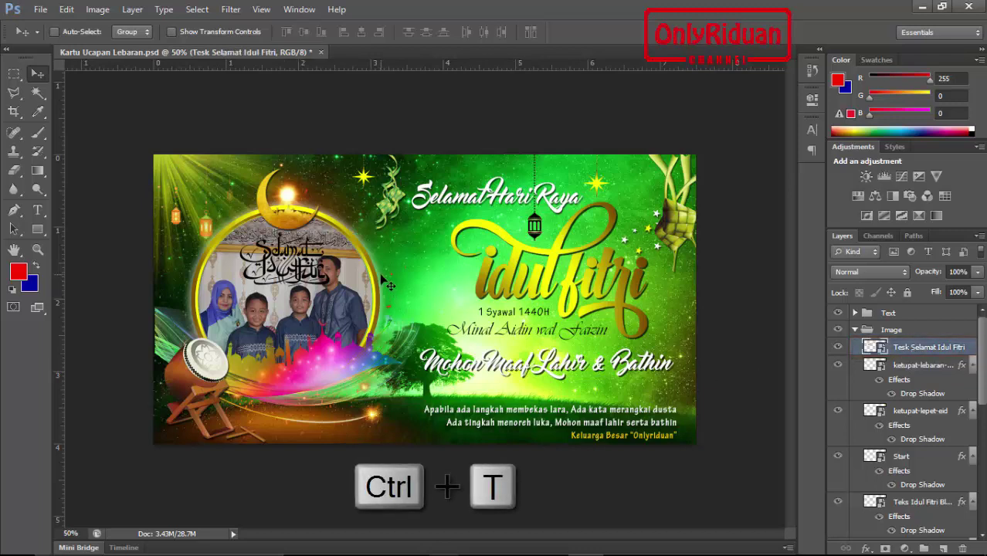
{"action": "key", "text": "ctrl+t"}
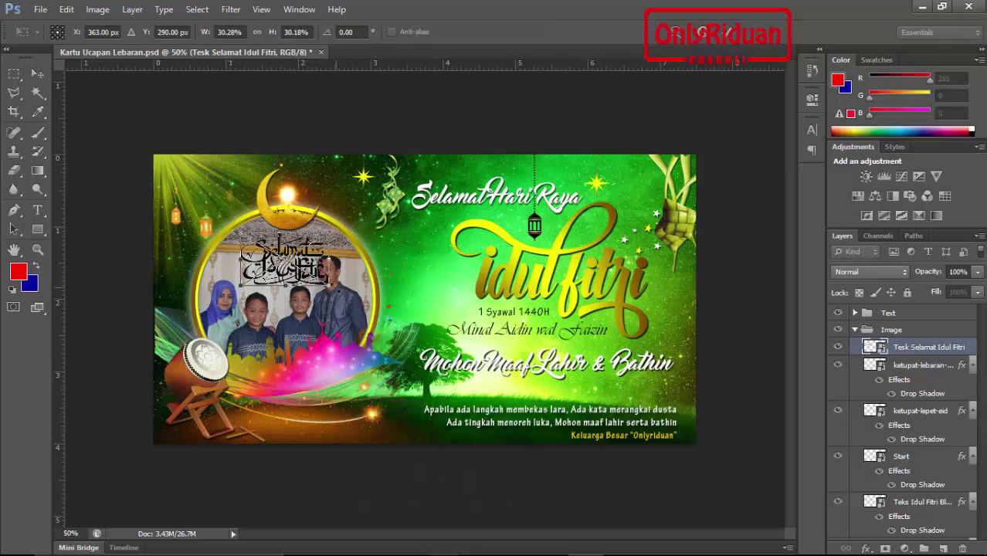
{"action": "left_click_drag", "start_coordinate": [332, 287], "coordinate": [322, 277]}
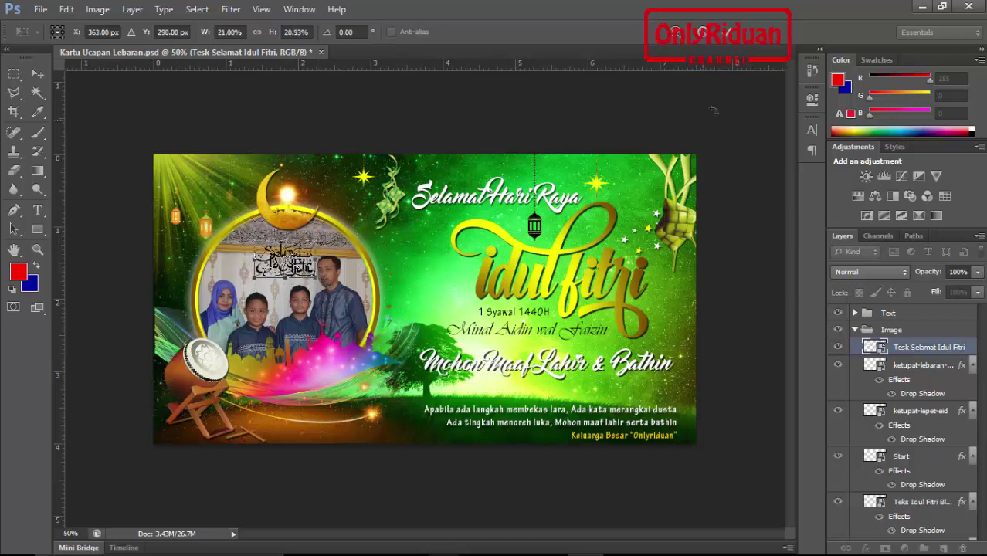
{"action": "left_click", "coordinate": [726, 36]}
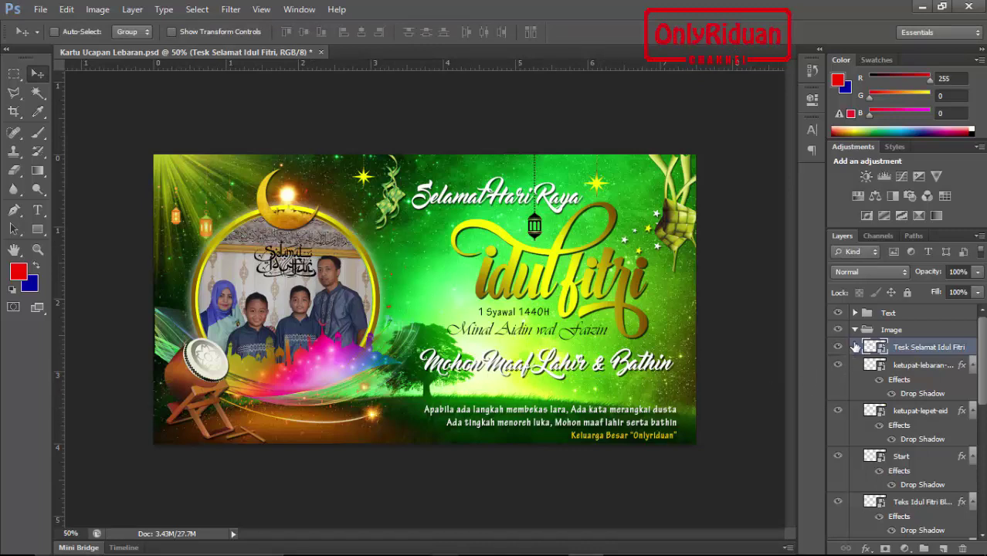
{"action": "left_click", "coordinate": [854, 330]}
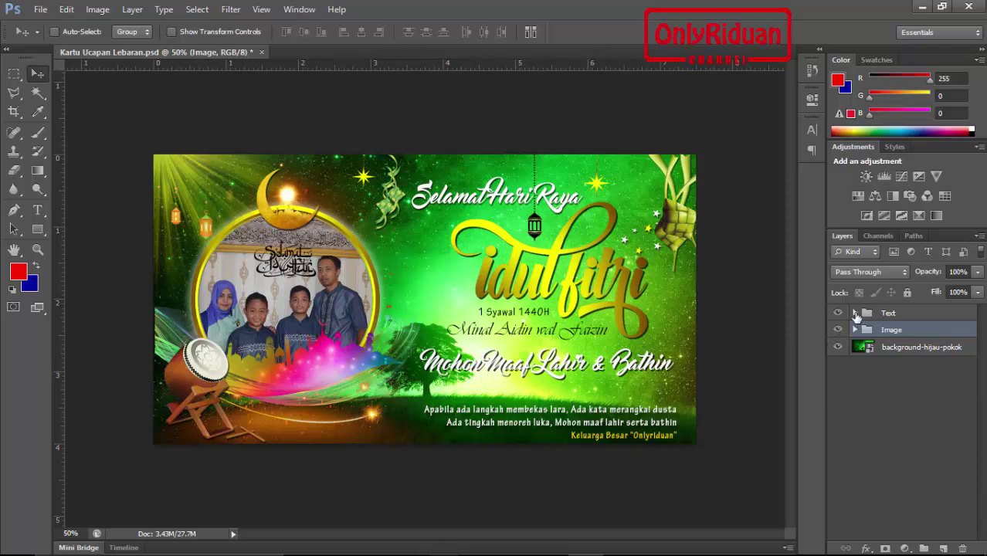
Recolour the Selamat Hari Raya text layer to pure red (ff0000).
{"action": "left_click", "coordinate": [855, 314]}
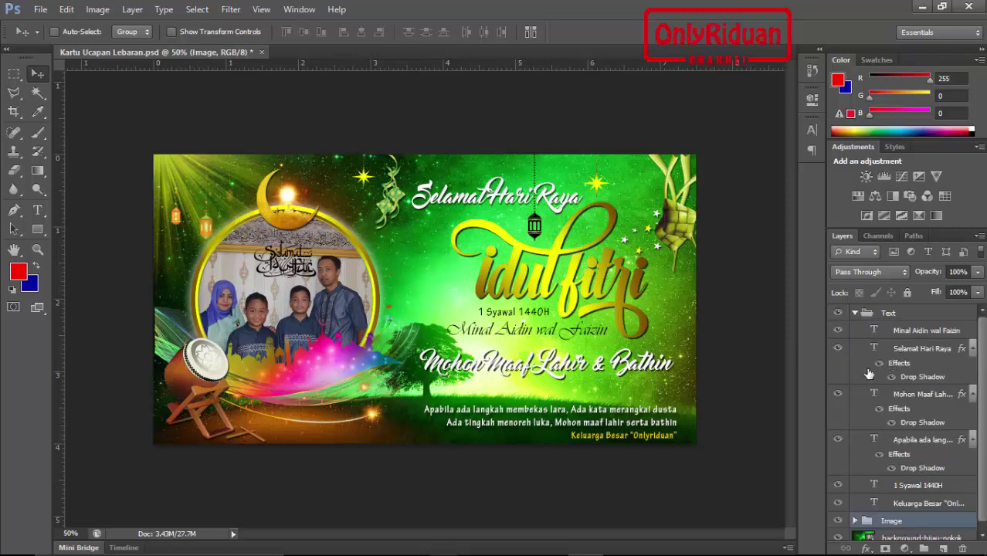
{"action": "left_click", "coordinate": [924, 351]}
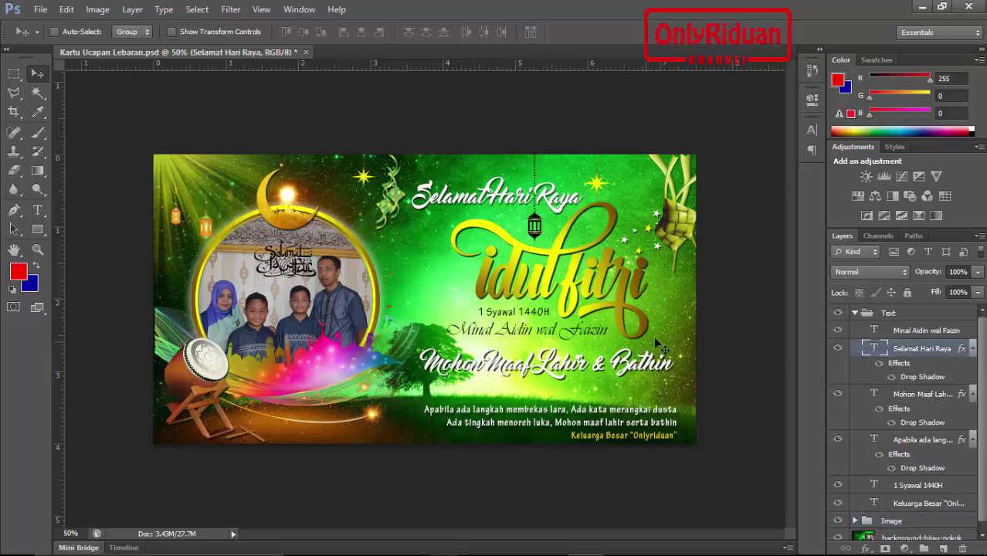
{"action": "left_click", "coordinate": [40, 213]}
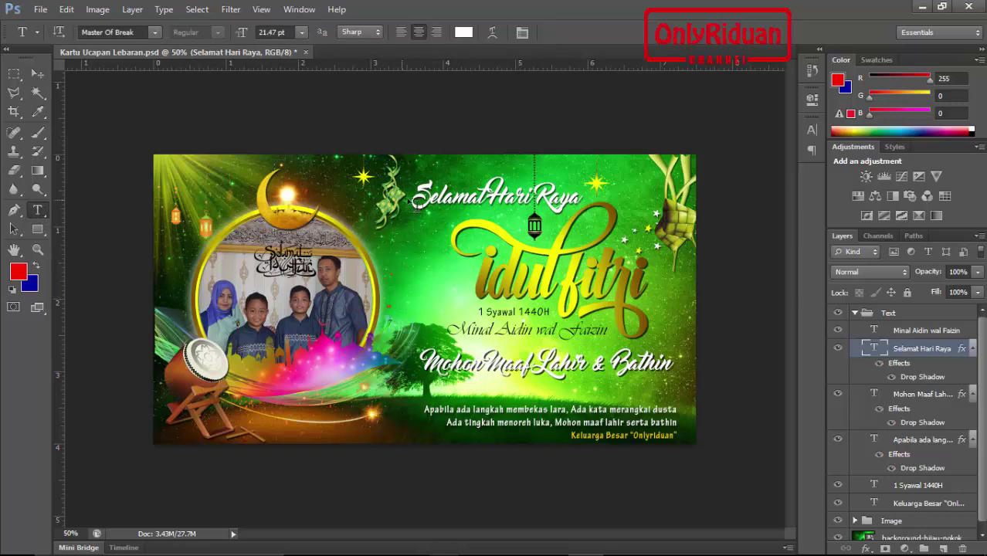
{"action": "left_click_drag", "start_coordinate": [414, 193], "coordinate": [580, 193]}
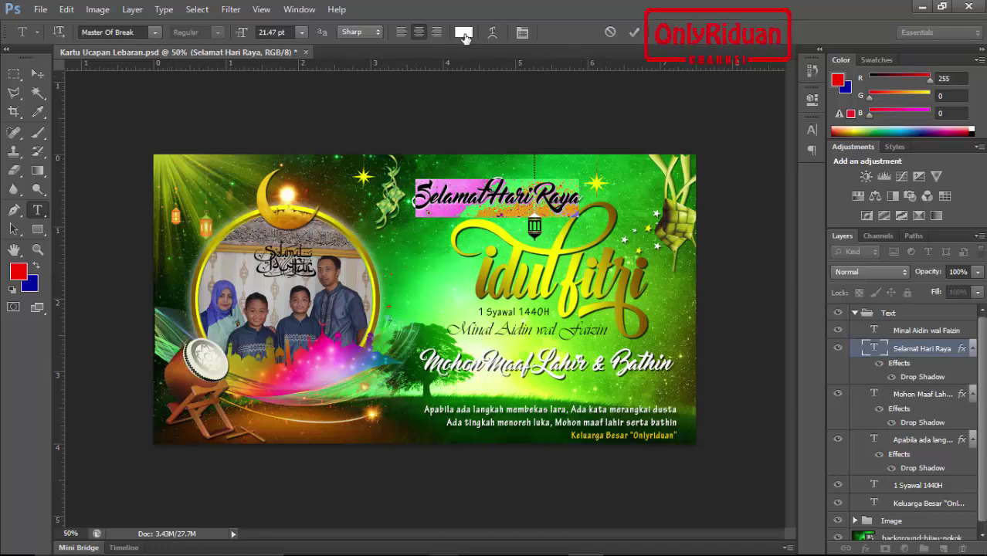
{"action": "left_click", "coordinate": [463, 32]}
{"action": "left_click", "coordinate": [322, 260]}
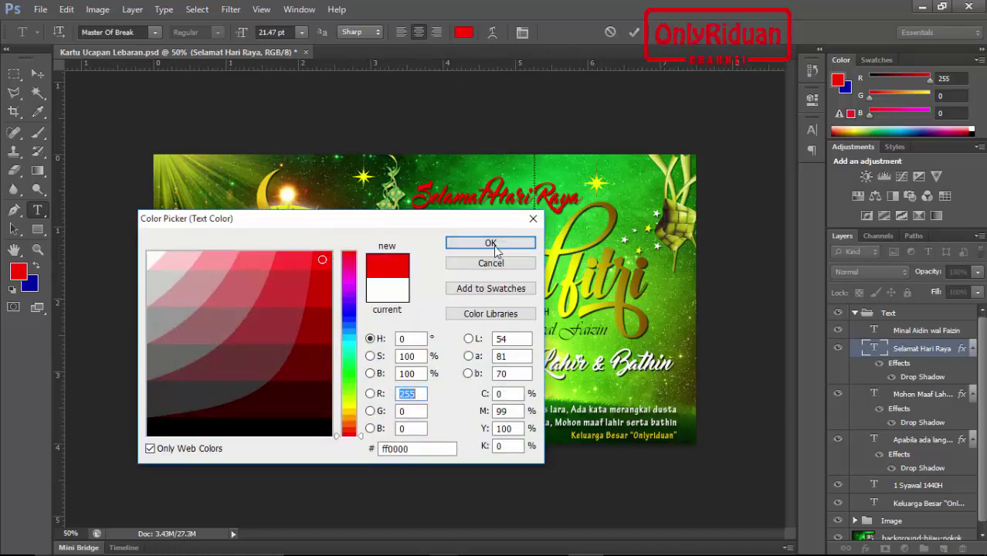
{"action": "left_click", "coordinate": [490, 243]}
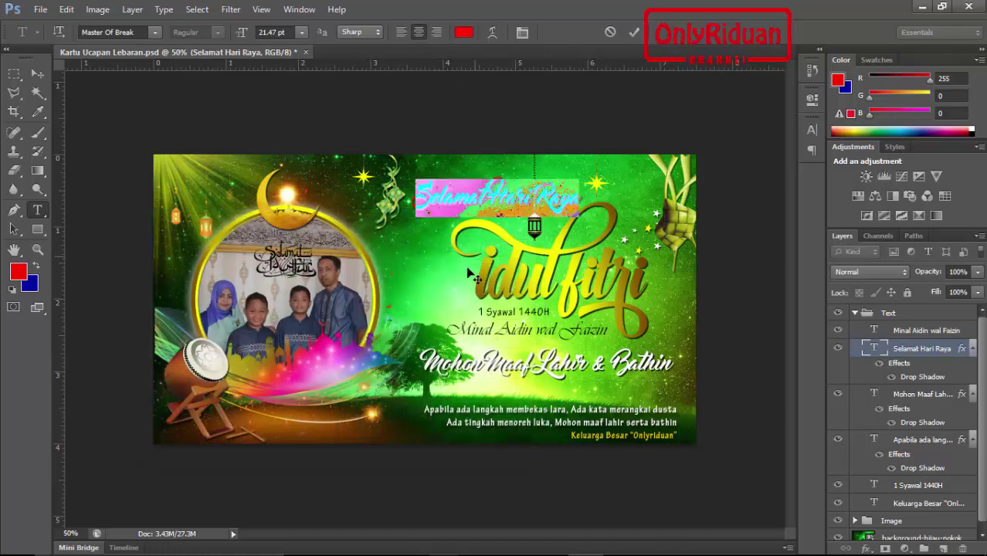
{"action": "left_click", "coordinate": [633, 32]}
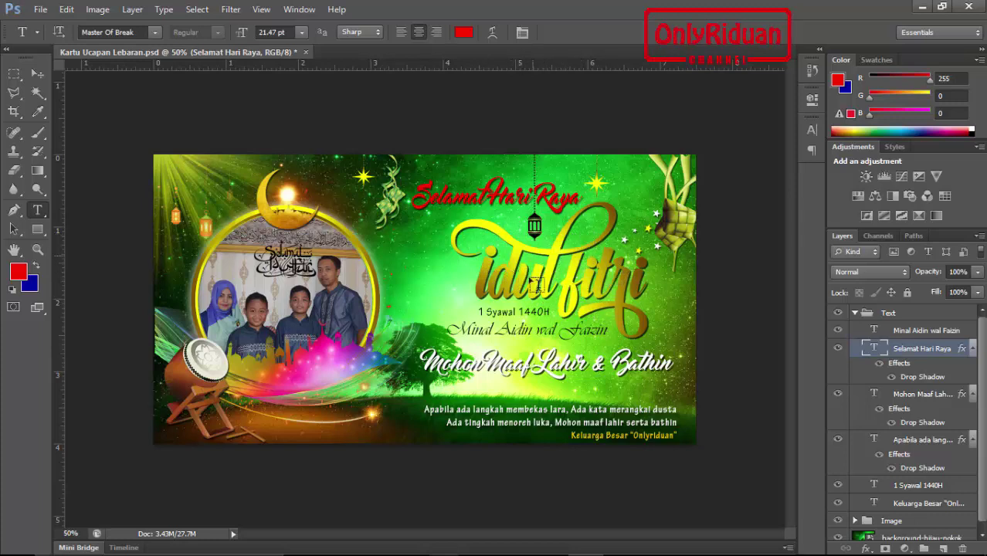
Open the Teks Idul Fitri Black smart object and load its lettering as a selection.
{"action": "left_click", "coordinate": [853, 313]}
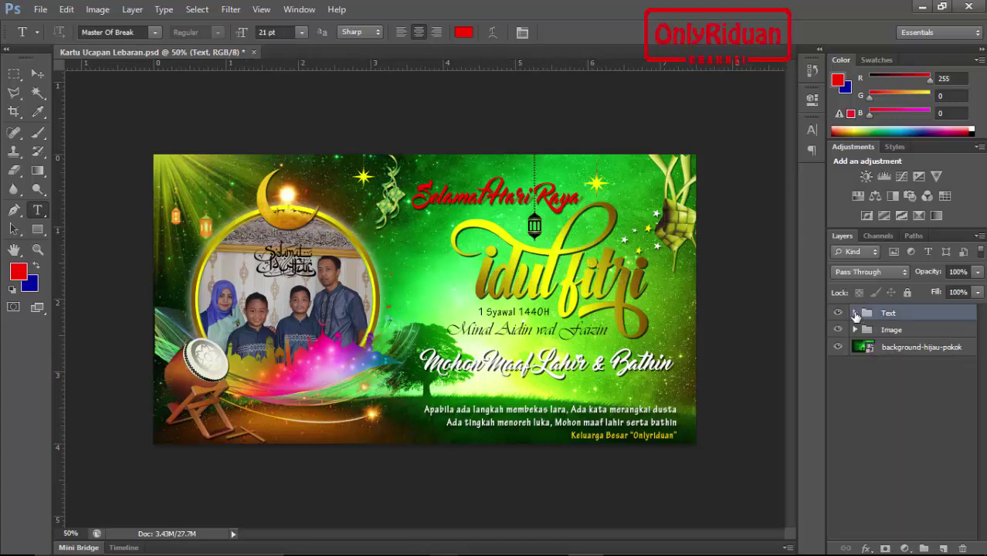
{"action": "left_click", "coordinate": [854, 330]}
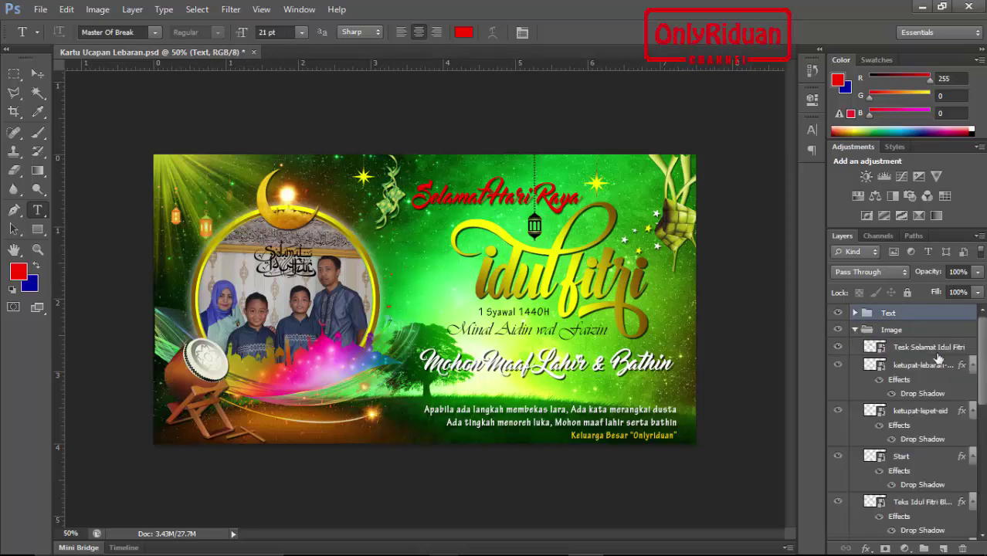
{"action": "left_click_drag", "start_coordinate": [984, 345], "coordinate": [984, 409]}
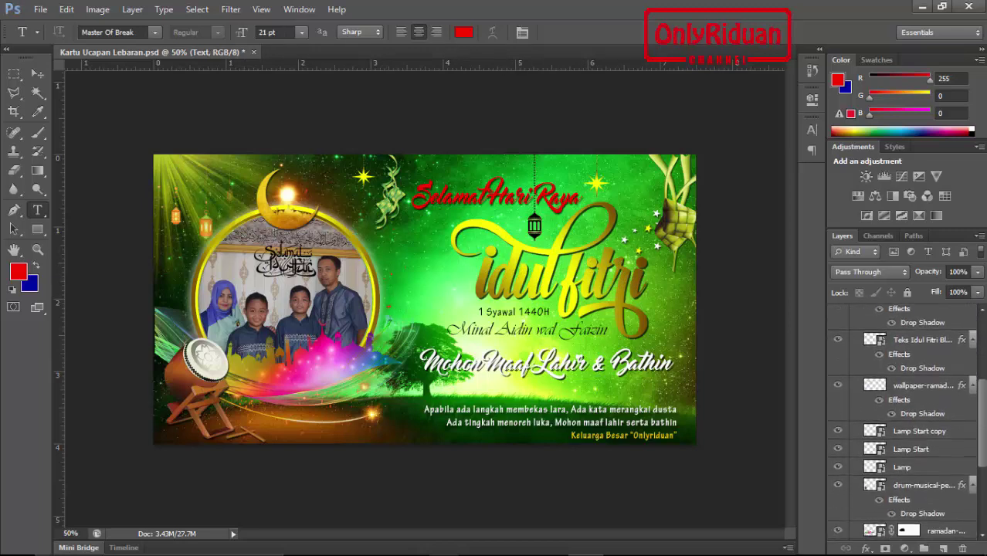
{"action": "scroll", "coordinate": [921, 381], "scroll_direction": "down", "scroll_amount": 1}
{"action": "left_click", "coordinate": [911, 343]}
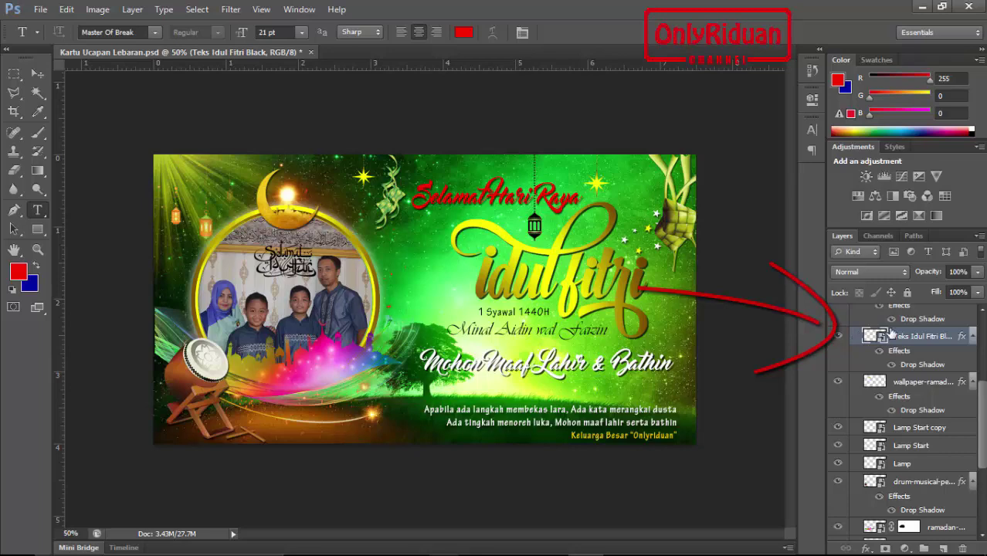
{"action": "double_click", "coordinate": [870, 342]}
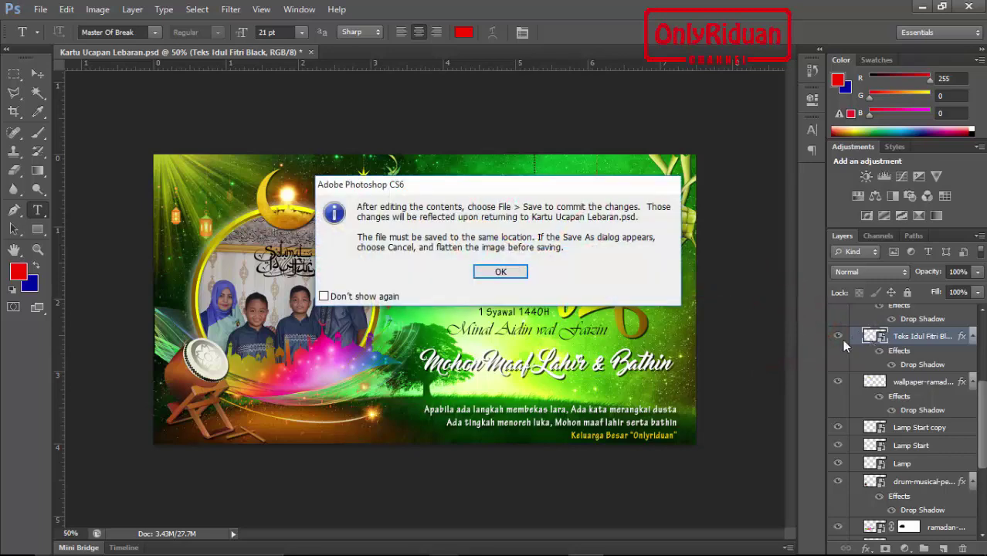
{"action": "left_click", "coordinate": [508, 276]}
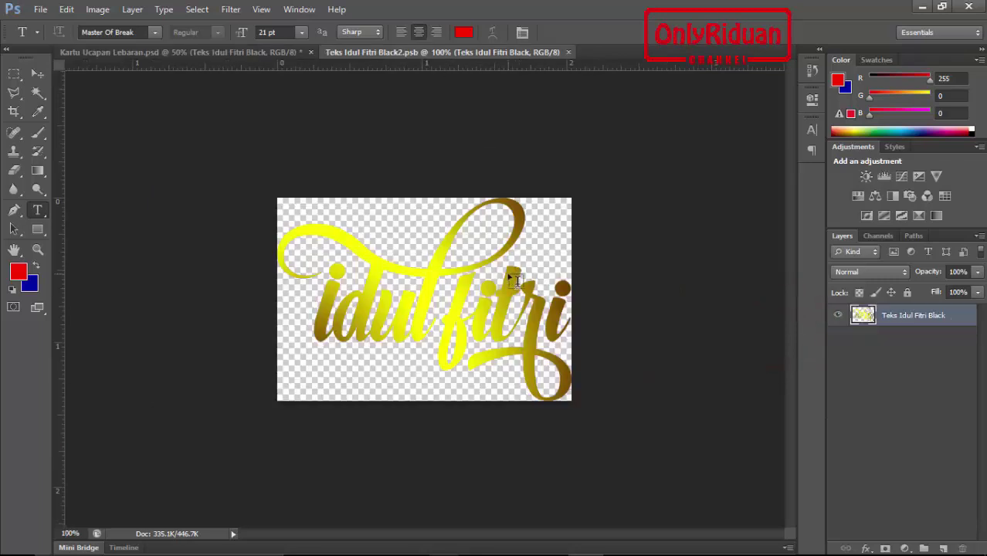
{"action": "left_click", "coordinate": [863, 315], "text": "ctrl"}
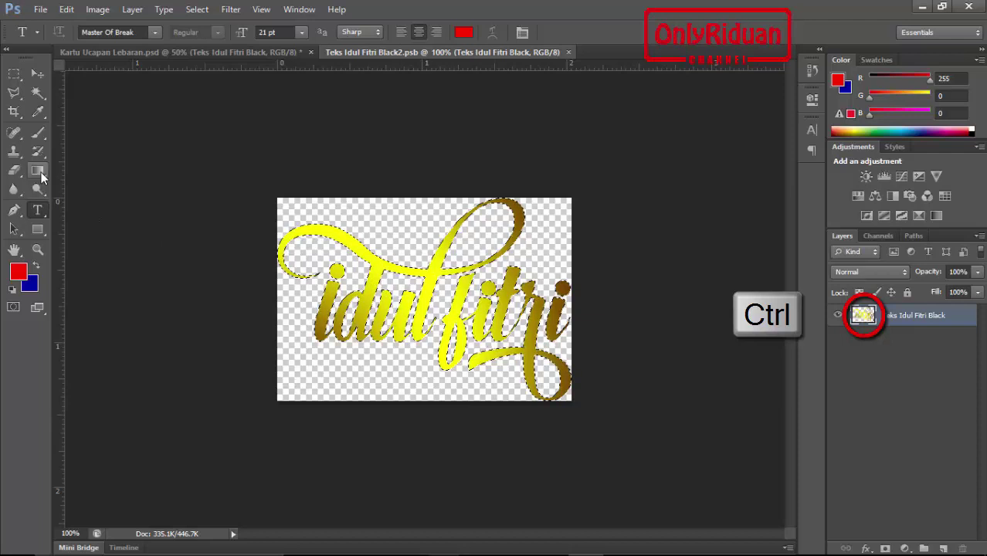
Fill the idul fitri lettering left to right with the Blue, Red, Yellow gradient preset.
{"action": "left_click", "coordinate": [41, 172]}
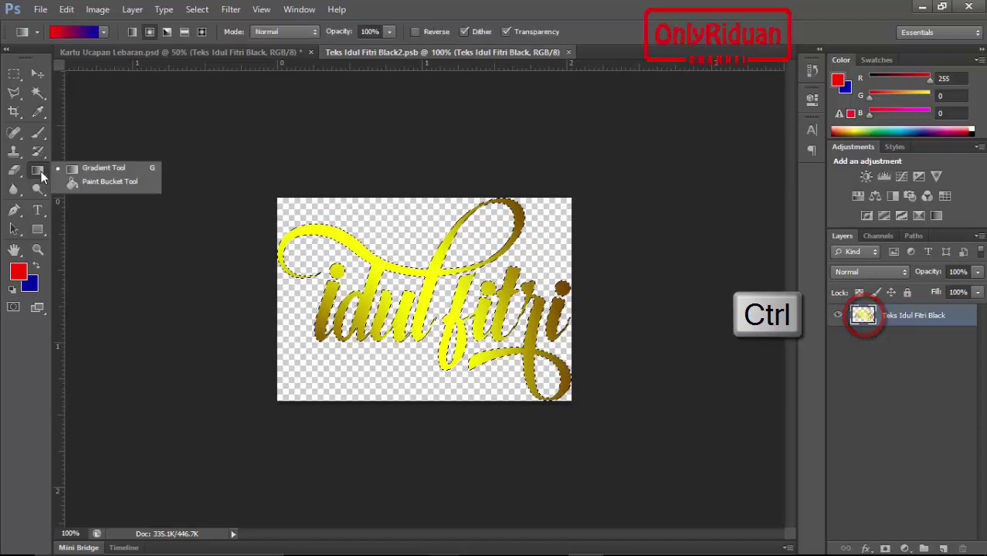
{"action": "left_click", "coordinate": [88, 169]}
{"action": "left_click", "coordinate": [103, 31]}
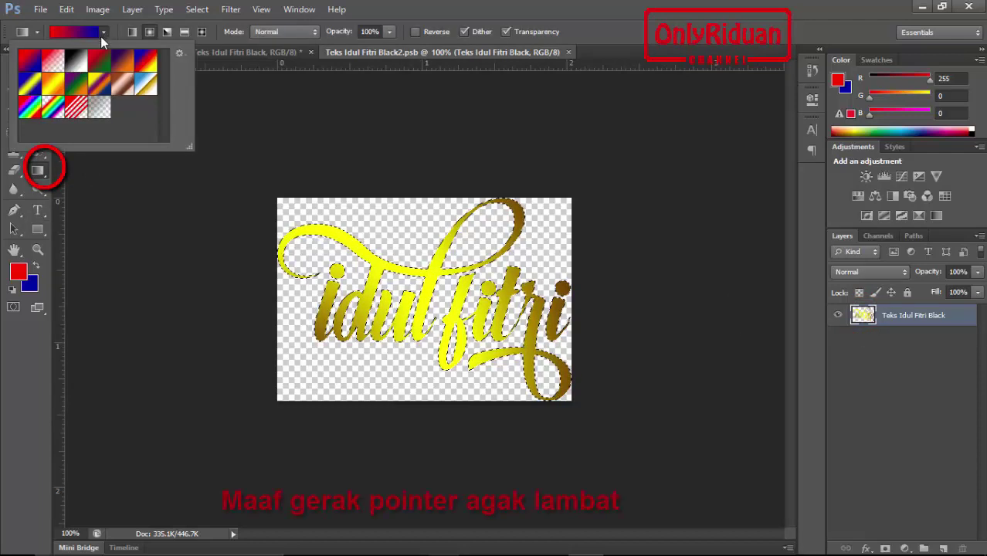
{"action": "left_click", "coordinate": [147, 62]}
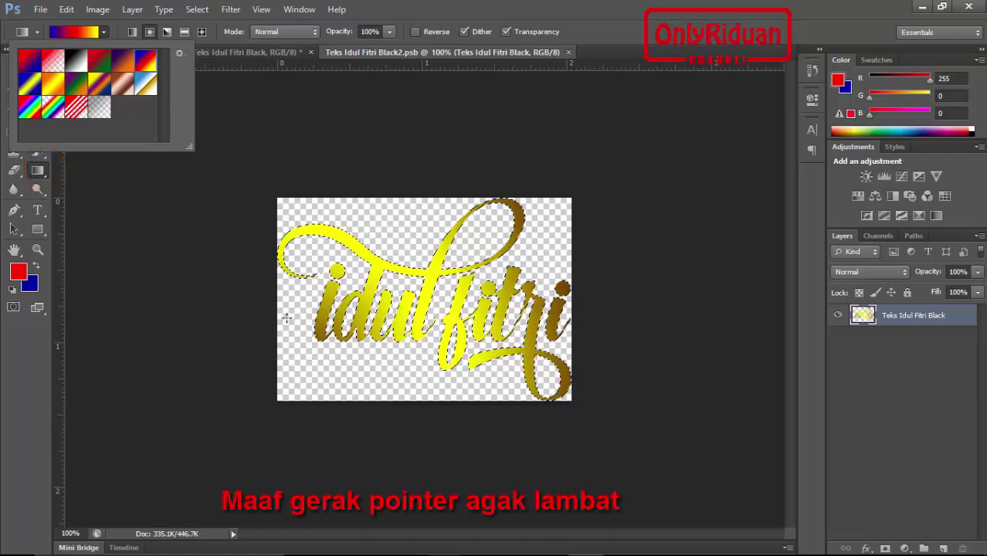
{"action": "left_click_drag", "start_coordinate": [286, 318], "coordinate": [482, 300]}
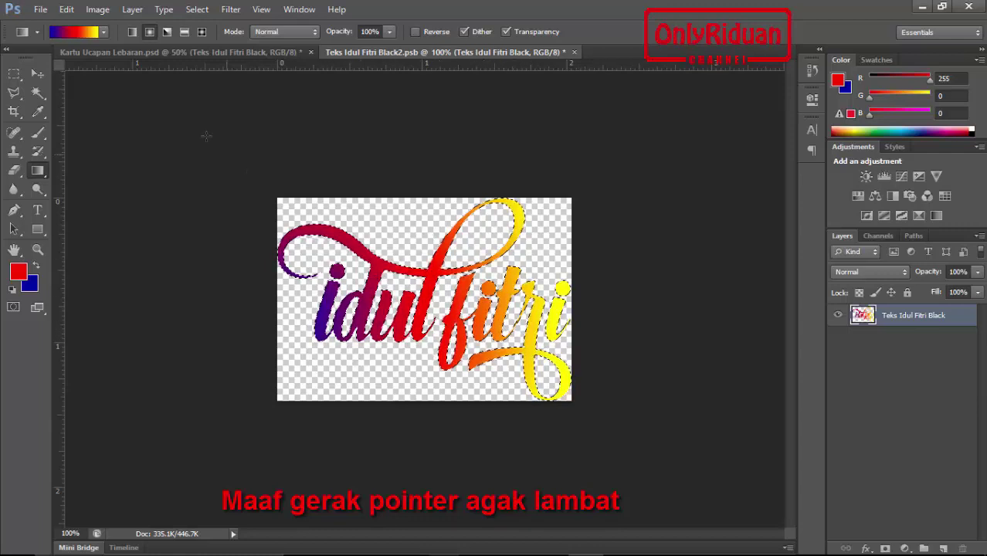
Inspect the gradient's blue start and yellow end stops in the Gradient Editor.
{"action": "left_click", "coordinate": [103, 31]}
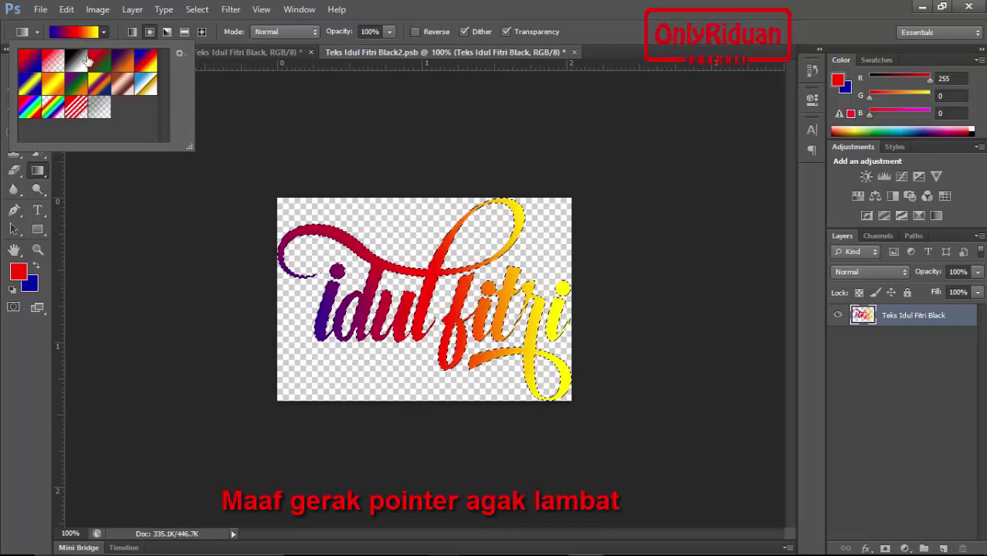
{"action": "left_click", "coordinate": [76, 31]}
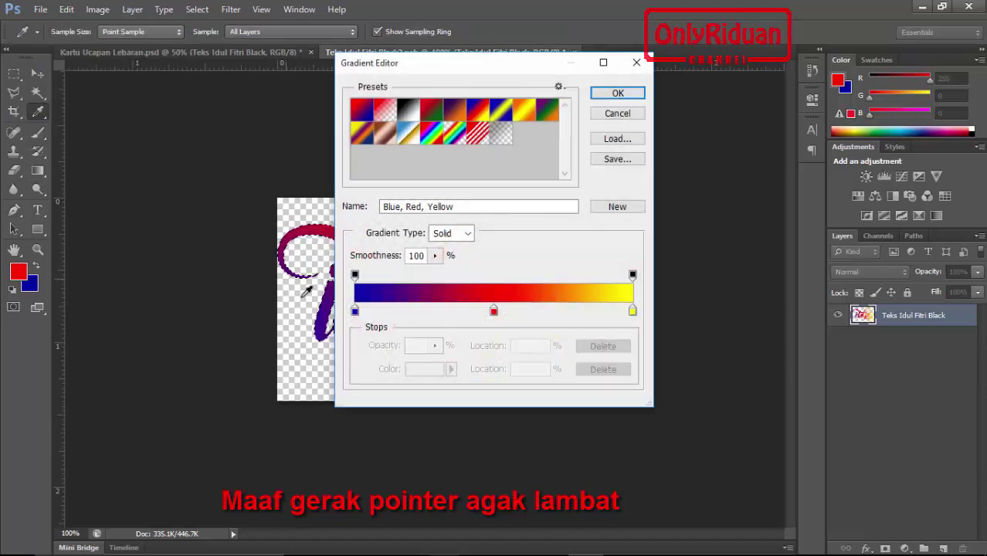
{"action": "left_click", "coordinate": [354, 312]}
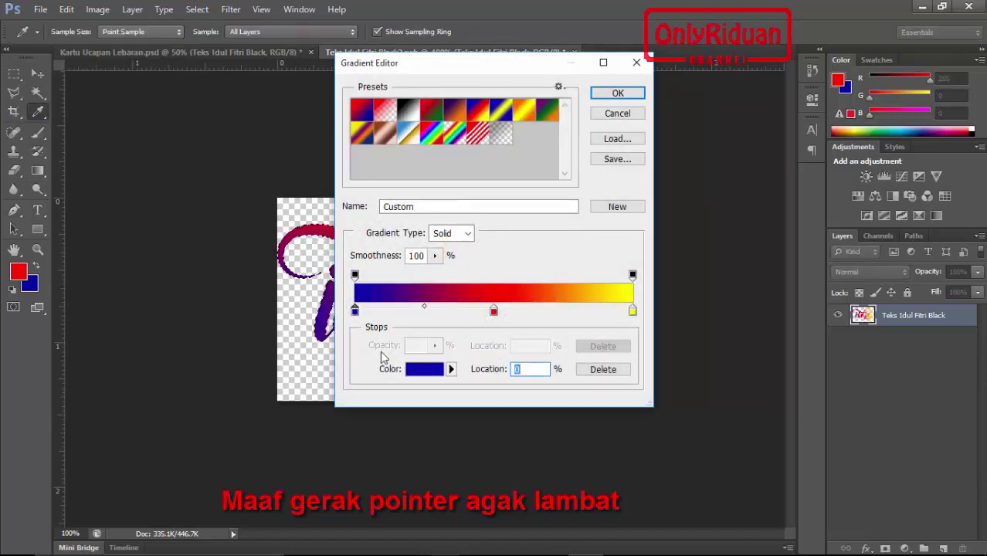
{"action": "left_click", "coordinate": [633, 312]}
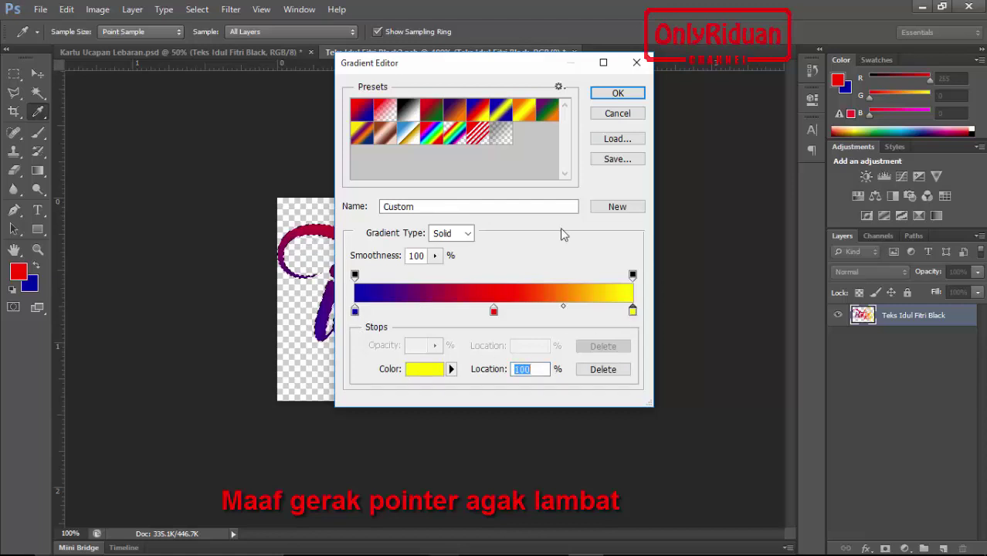
{"action": "left_click", "coordinate": [615, 93]}
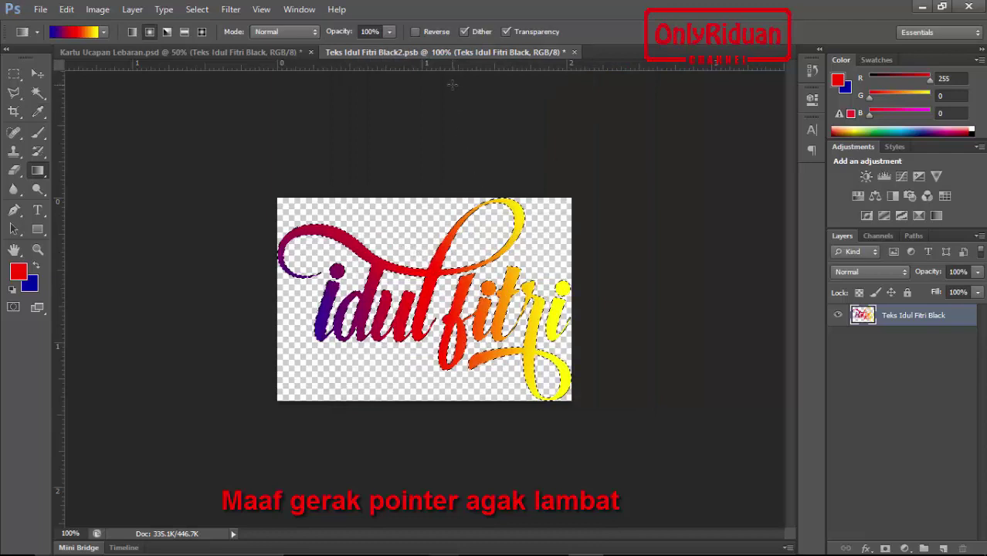
Check the greeting card, then close the Teks Idul Fitri Black2.psb document.
{"action": "left_click", "coordinate": [222, 51]}
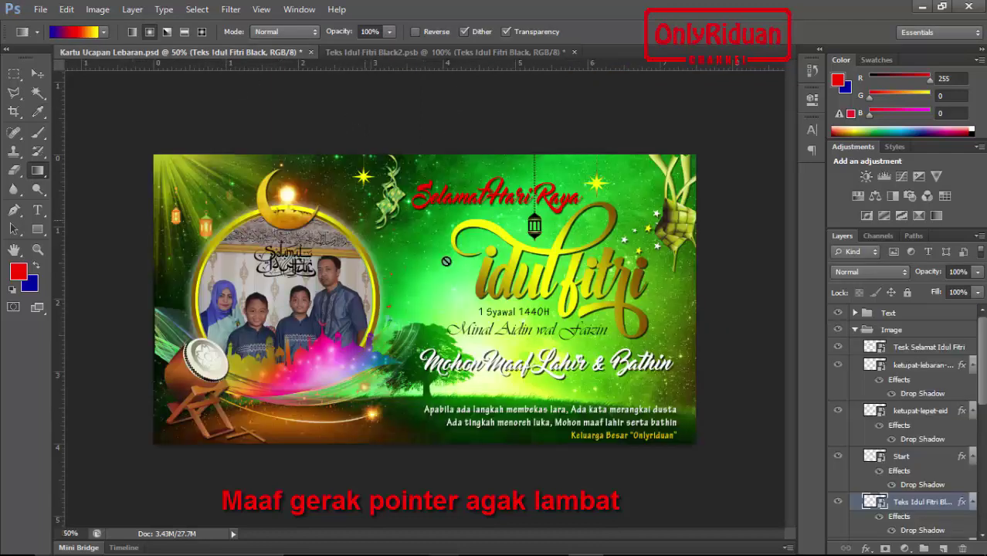
{"action": "left_click", "coordinate": [445, 56]}
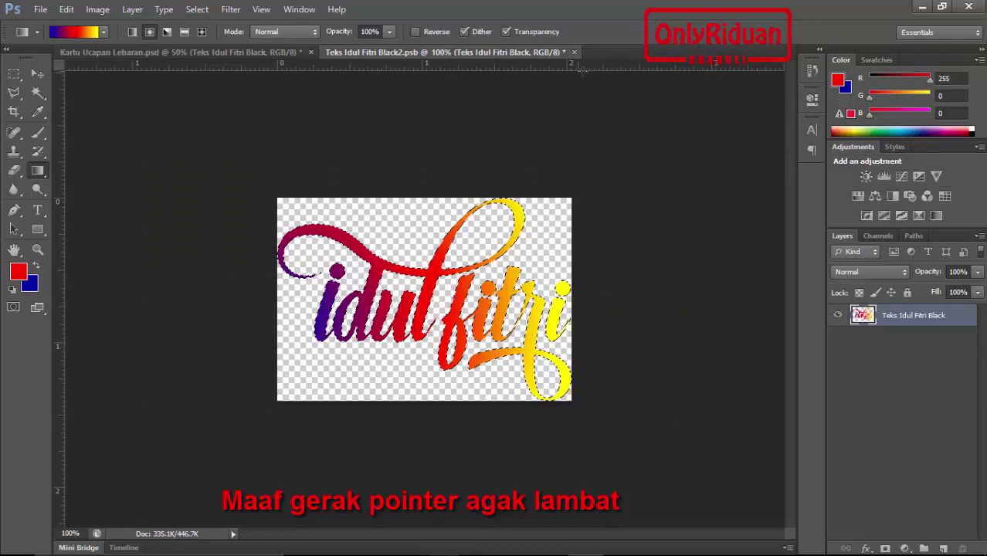
{"action": "left_click", "coordinate": [573, 52]}
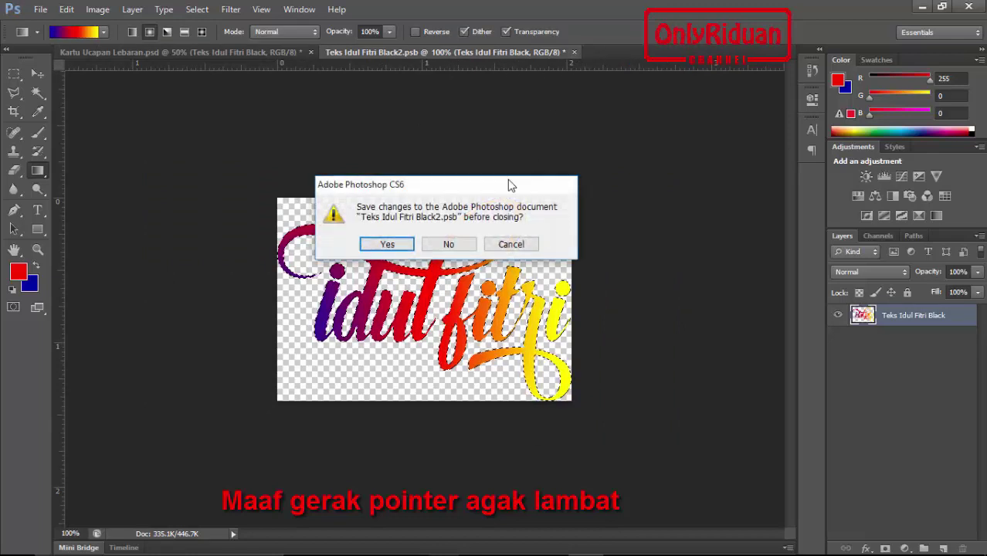
Save the smart object changes and collapse the card's Image layer group.
{"action": "left_click", "coordinate": [389, 245]}
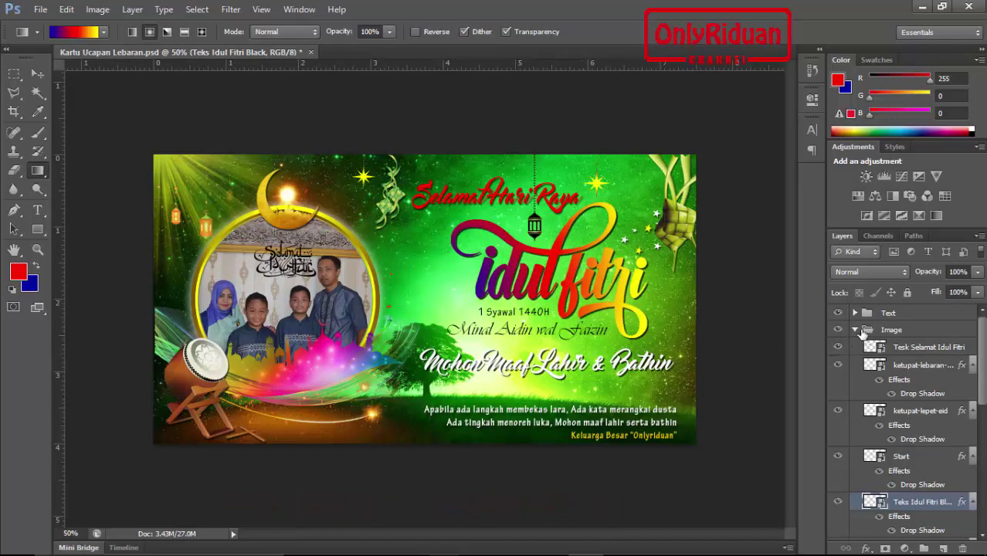
{"action": "left_click", "coordinate": [854, 330]}
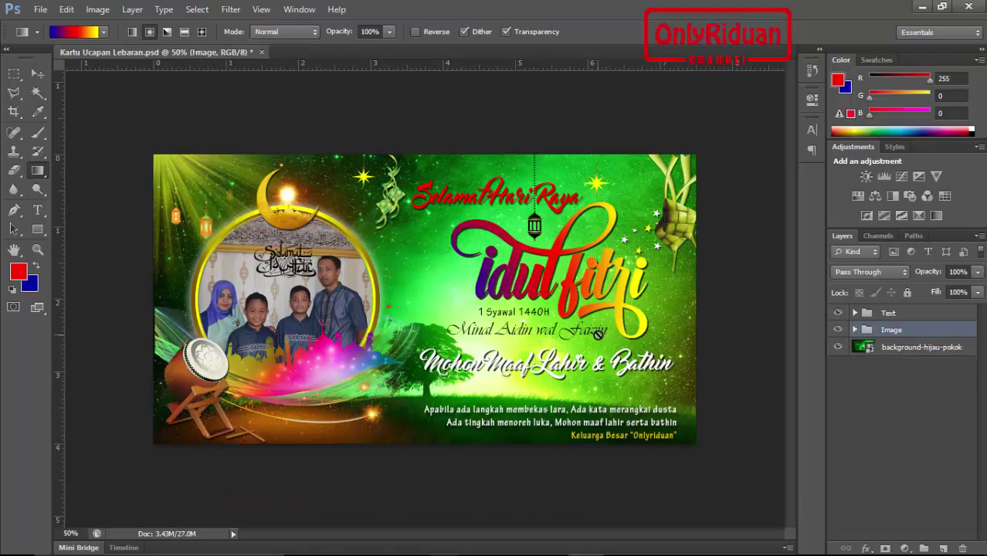